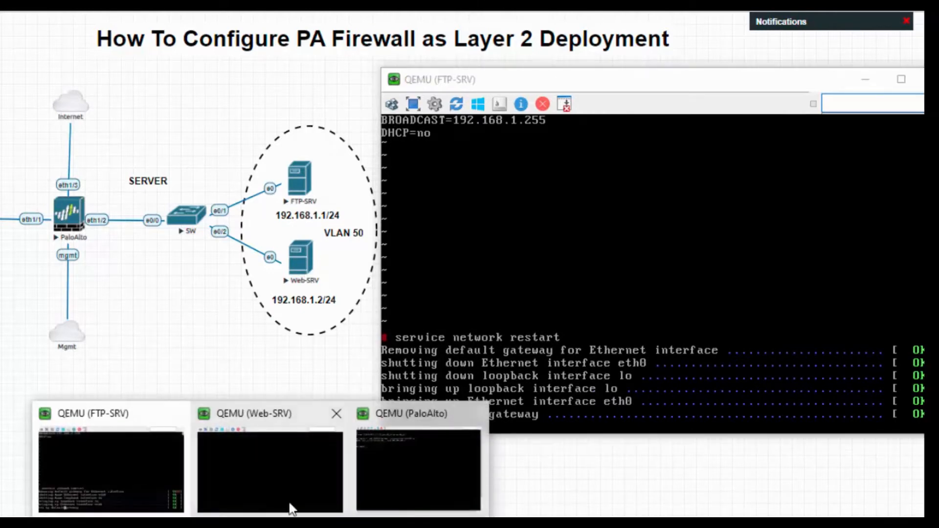
- Check the Web-SRV interface configuration and the Windows client's Local Area Connection details
{"action": "left_click", "coordinate": [294, 484]}
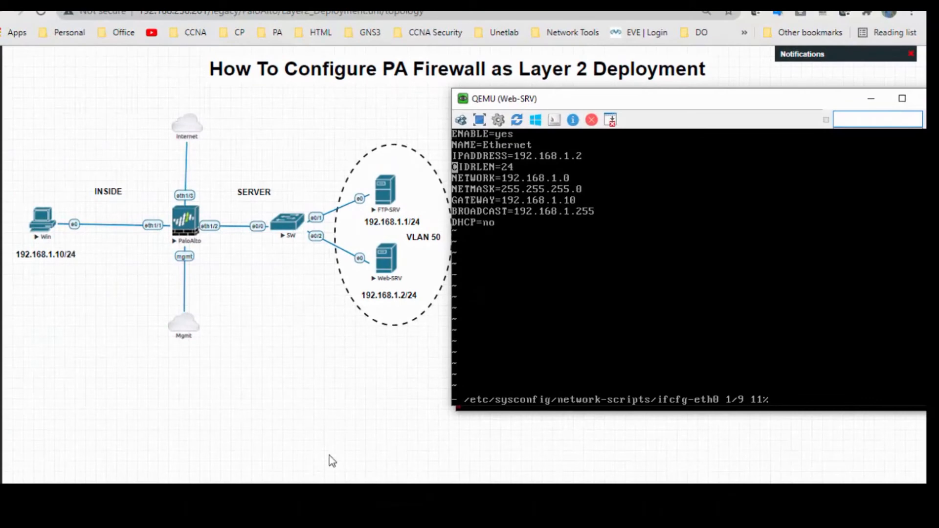
{"action": "mouse_move", "coordinate": [401, 482]}
{"action": "left_click", "coordinate": [410, 437]}
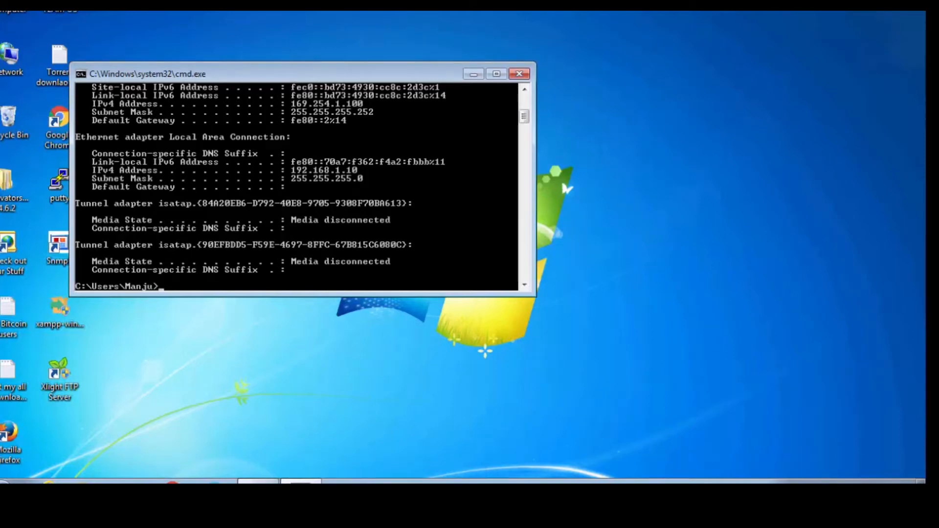
{"action": "key", "text": "alt+Tab"}
{"action": "double_click", "coordinate": [283, 131]}
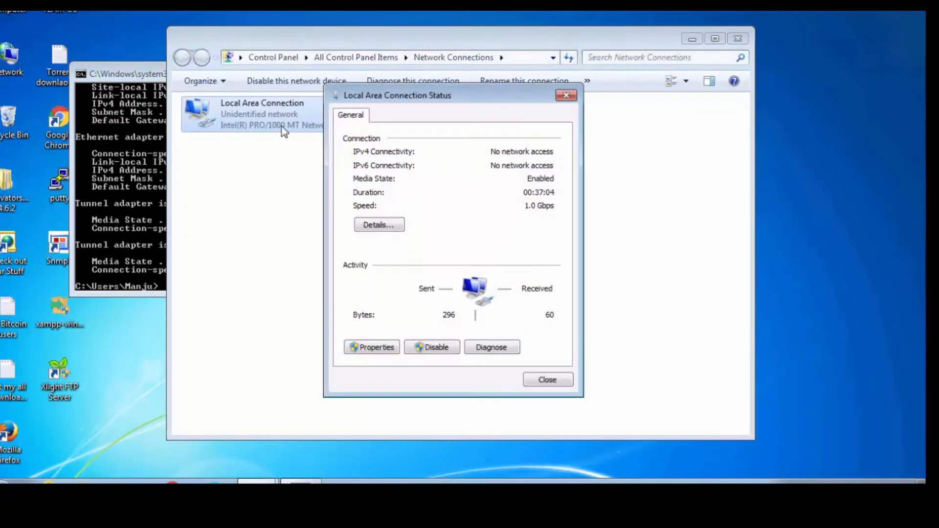
{"action": "left_click", "coordinate": [381, 230]}
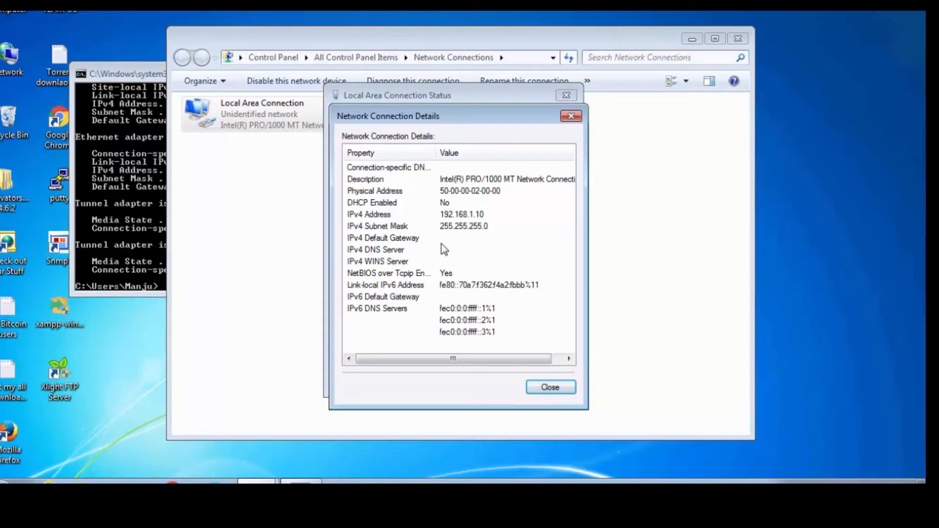
{"action": "left_click", "coordinate": [571, 116]}
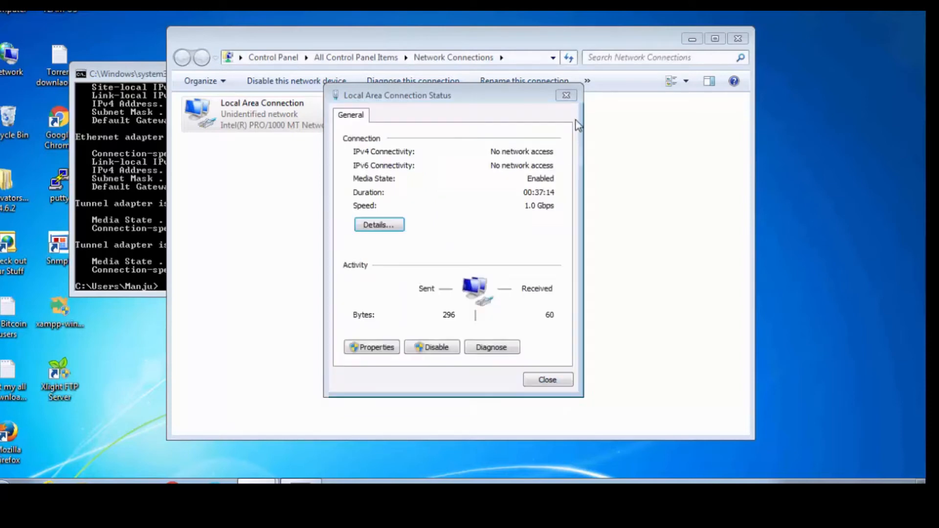
{"action": "left_click", "coordinate": [567, 95]}
{"action": "left_click", "coordinate": [687, 41]}
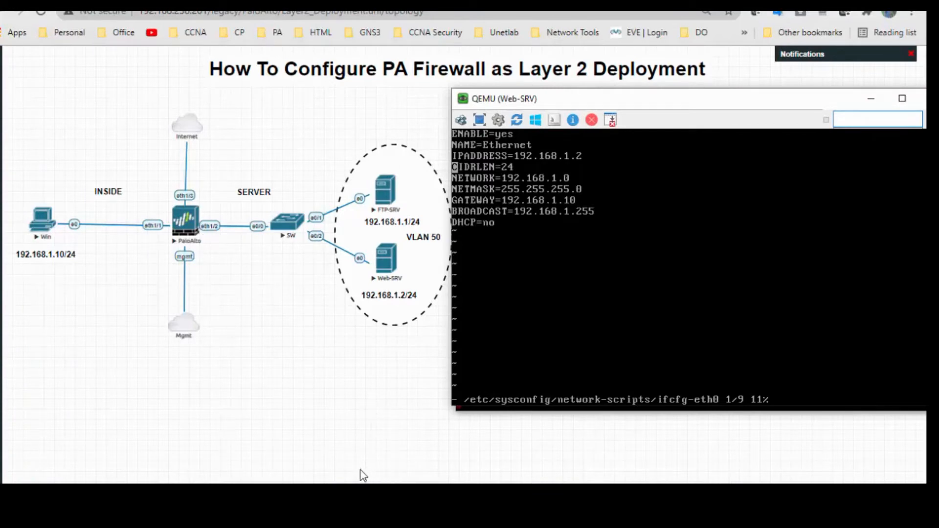
{"action": "left_click", "coordinate": [355, 494]}
{"action": "left_click", "coordinate": [478, 443]}
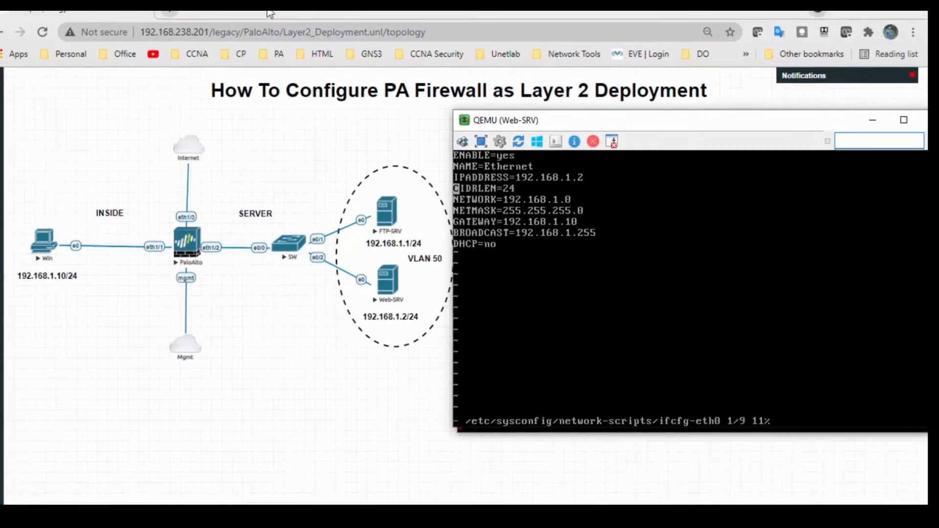
{"action": "left_click", "coordinate": [172, 22]}
{"action": "left_click", "coordinate": [177, 44]}
{"action": "type", "text": "https"}
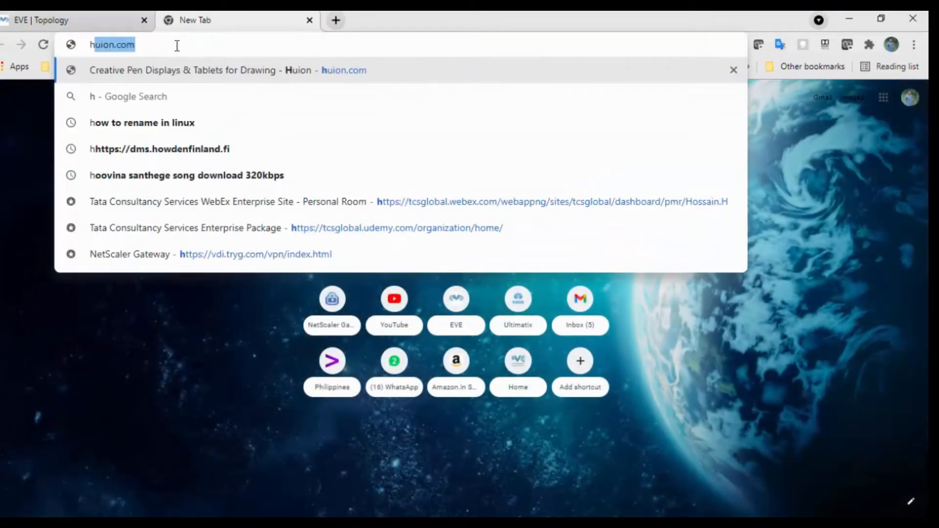
{"action": "key", "text": "Right"}
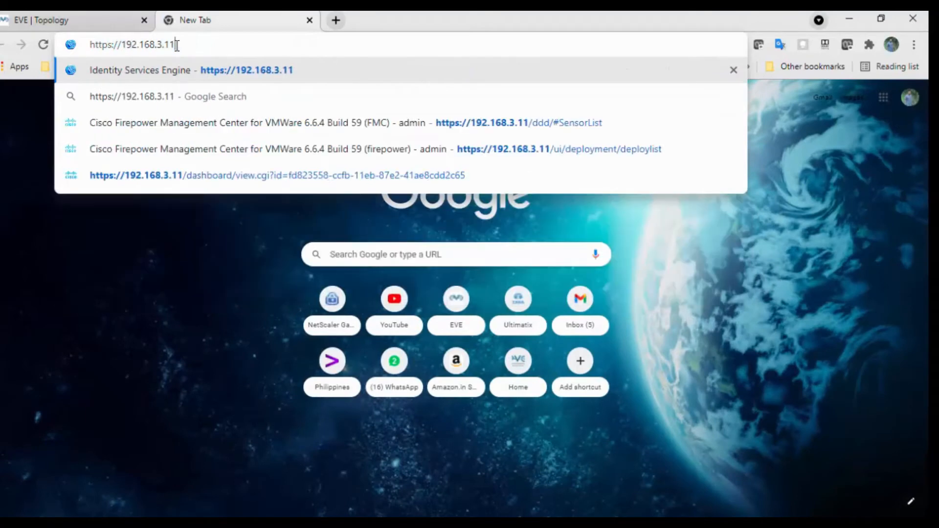
{"action": "key", "text": "BackSpace"}
{"action": "key", "text": "BackSpace"}
{"action": "key", "text": "BackSpace"}
{"action": "key", "text": "BackSpace"}
{"action": "type", "text": "238.221"}
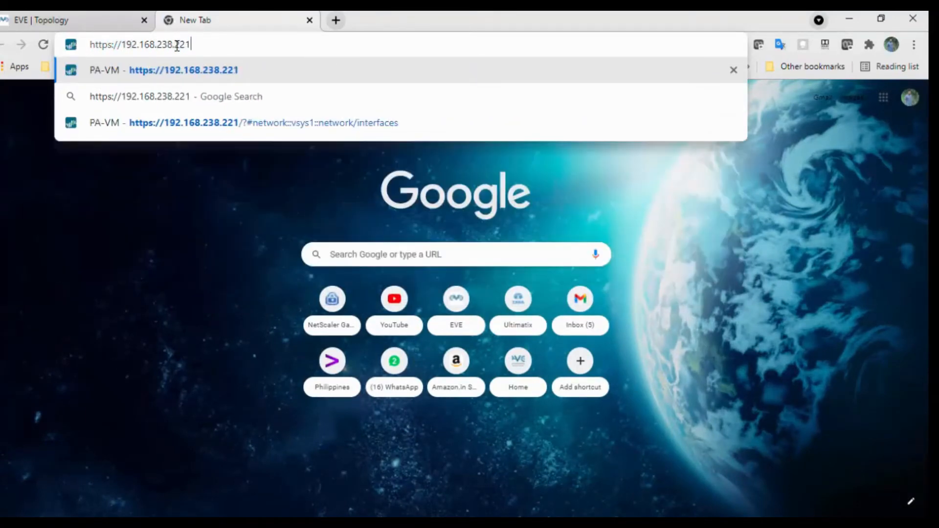
{"action": "key", "text": "Return"}
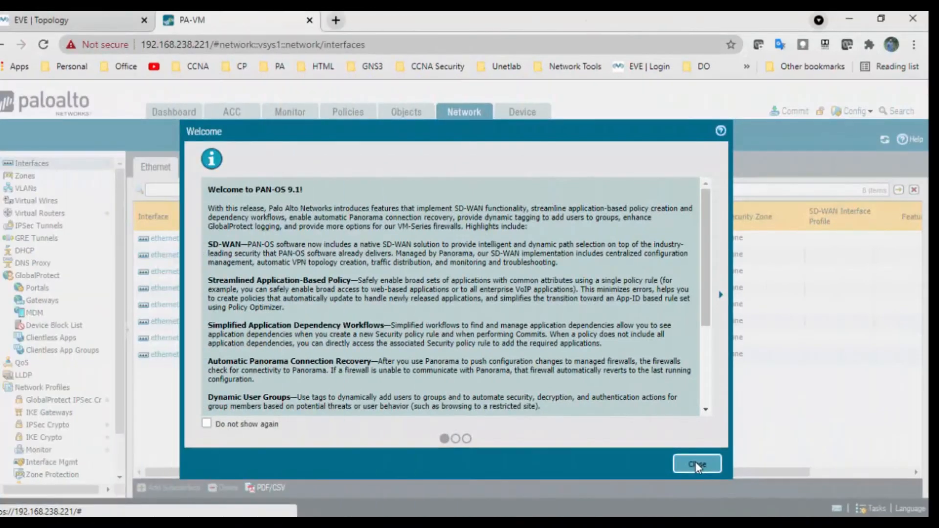
{"action": "left_click", "coordinate": [697, 463]}
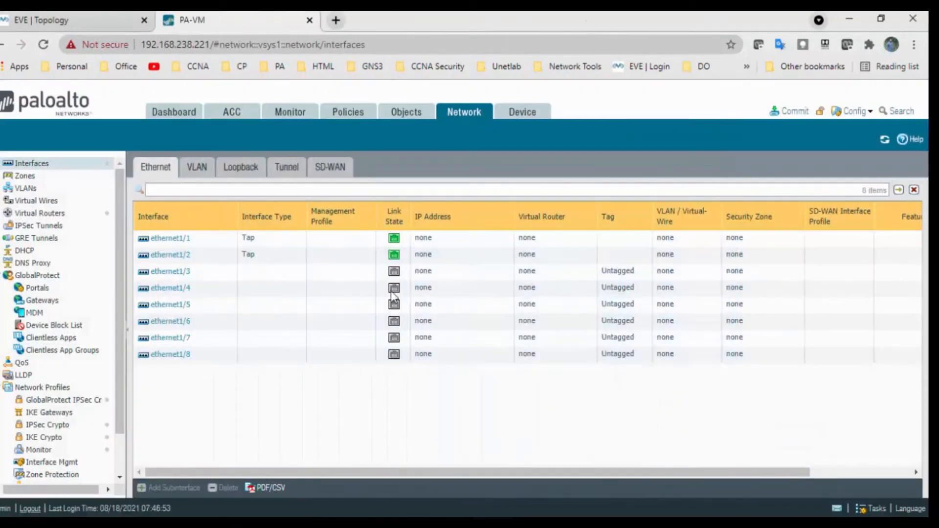
- Create a security zone named Inside with type Layer2
{"action": "left_click", "coordinate": [25, 177]}
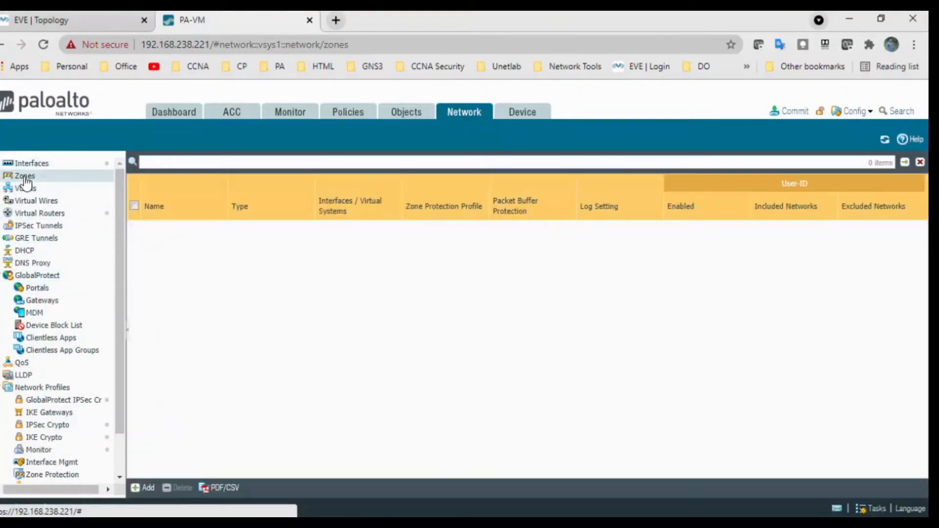
{"action": "left_click", "coordinate": [143, 488]}
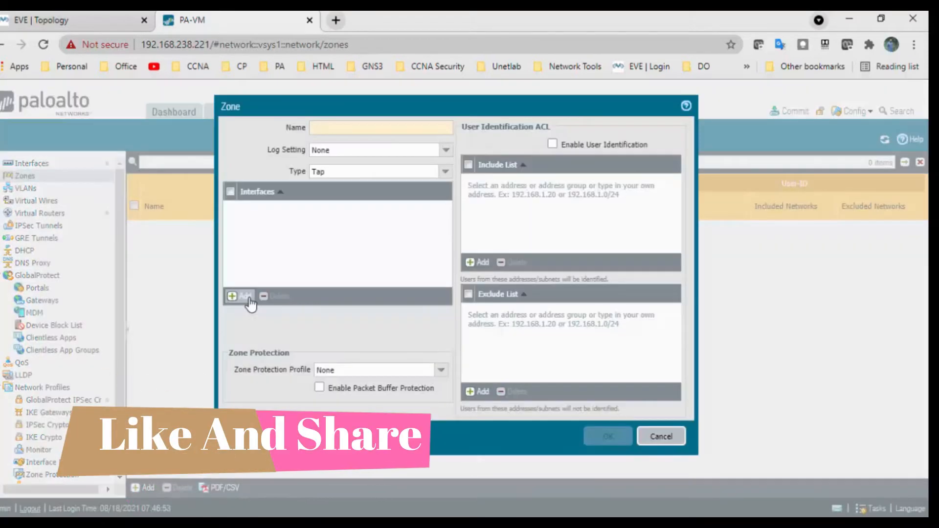
{"action": "type", "text": "Inside"}
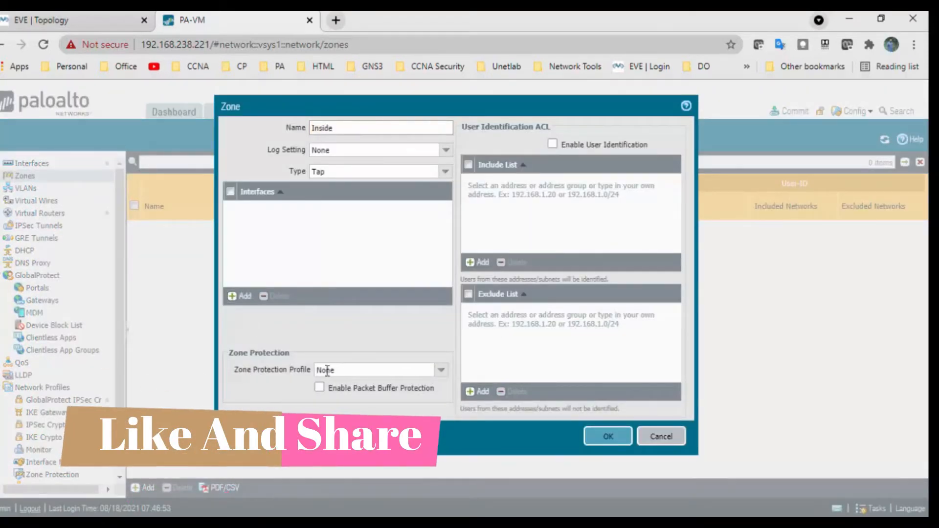
{"action": "left_click", "coordinate": [443, 174]}
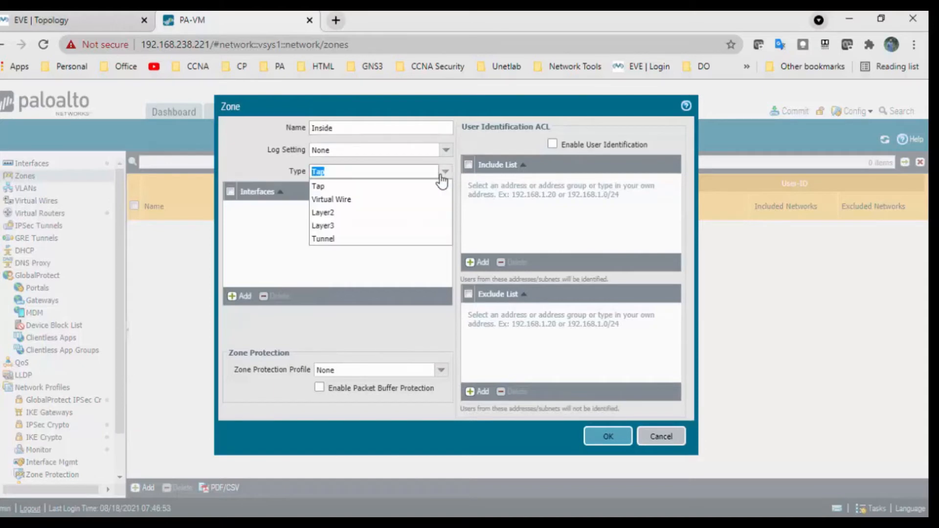
{"action": "left_click", "coordinate": [395, 213]}
{"action": "left_click", "coordinate": [619, 440]}
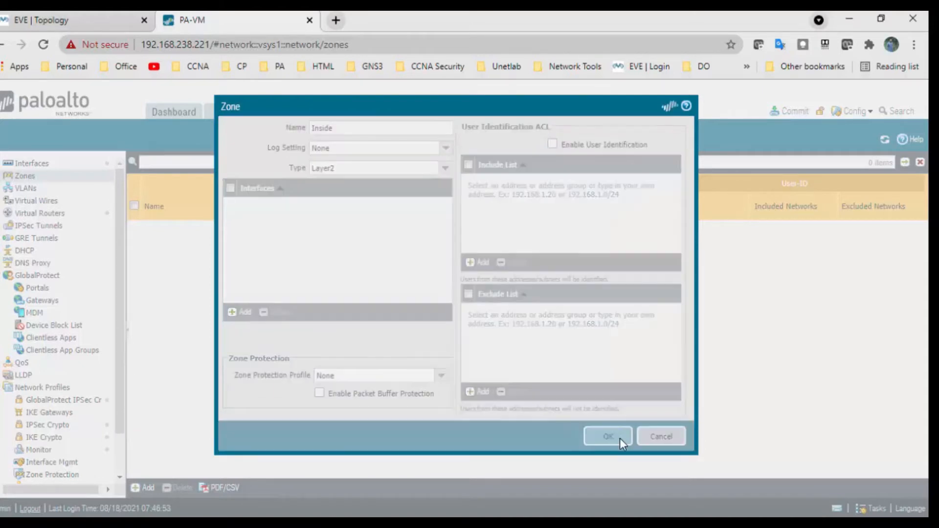
- Create a security zone named Server with type Layer2
{"action": "left_click", "coordinate": [145, 488]}
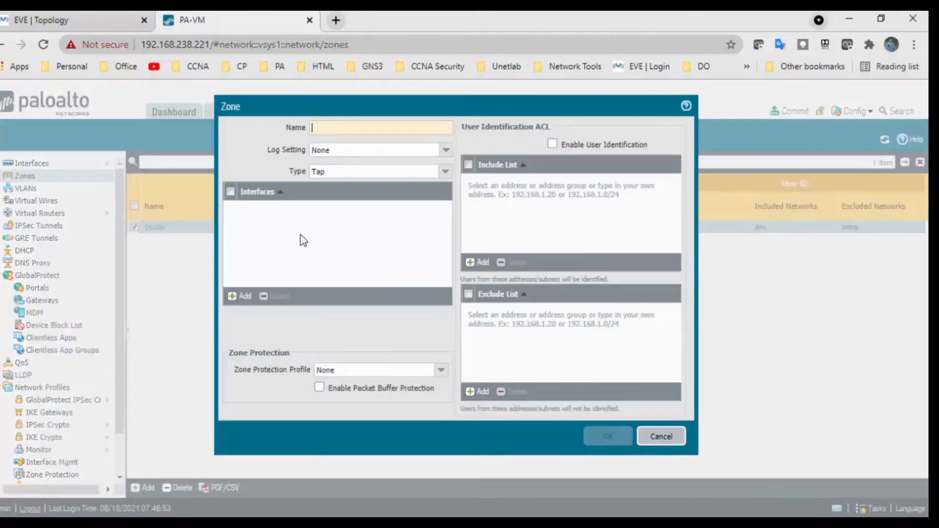
{"action": "type", "text": "Server"}
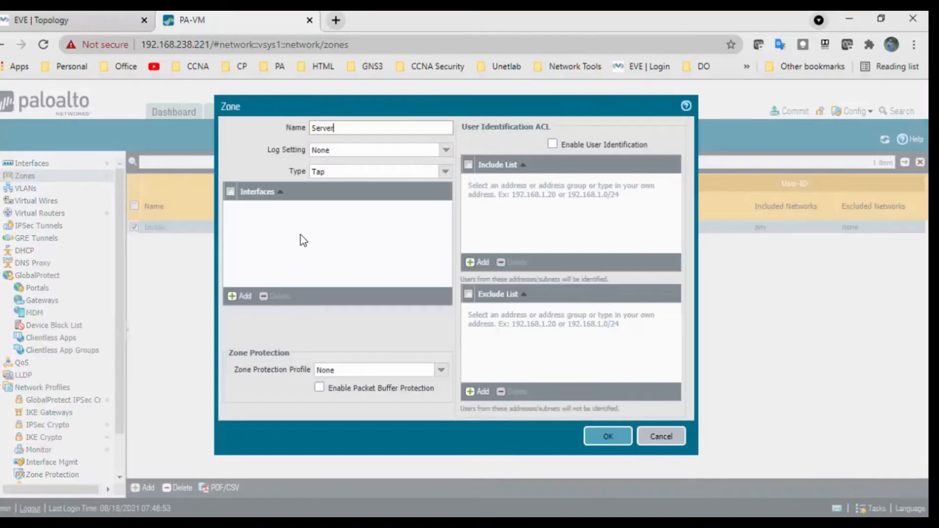
{"action": "left_click", "coordinate": [444, 172]}
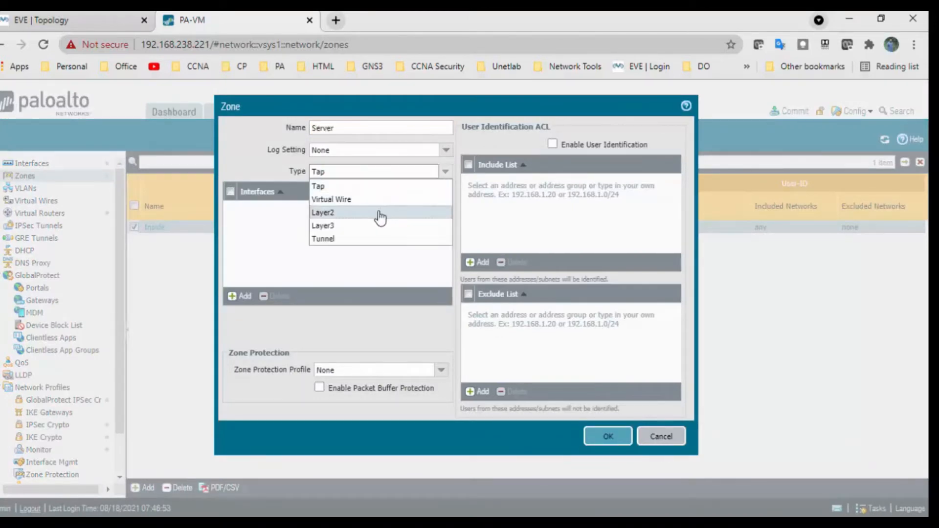
{"action": "left_click", "coordinate": [381, 213]}
{"action": "left_click", "coordinate": [607, 436]}
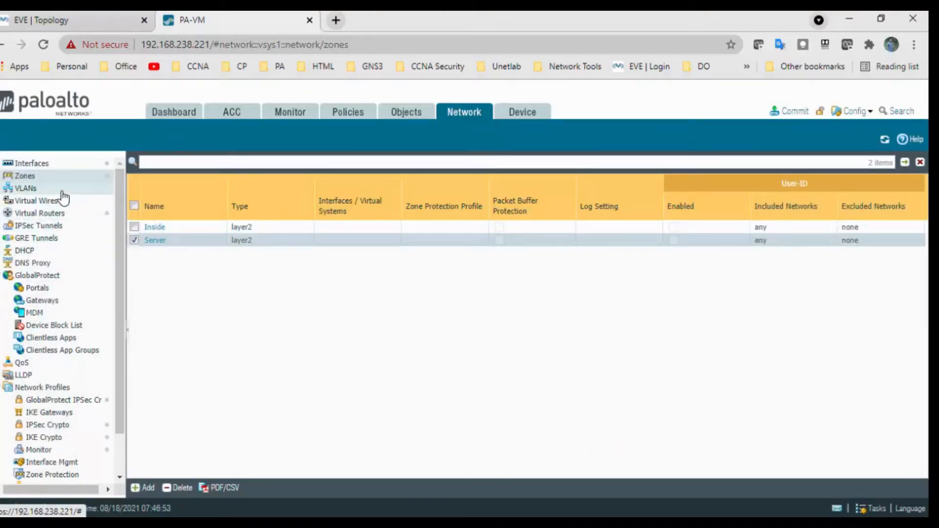
- Give interface ethernet1/1 the comment "Connected To Inside" and set its interface type to Layer2
{"action": "left_click", "coordinate": [48, 164]}
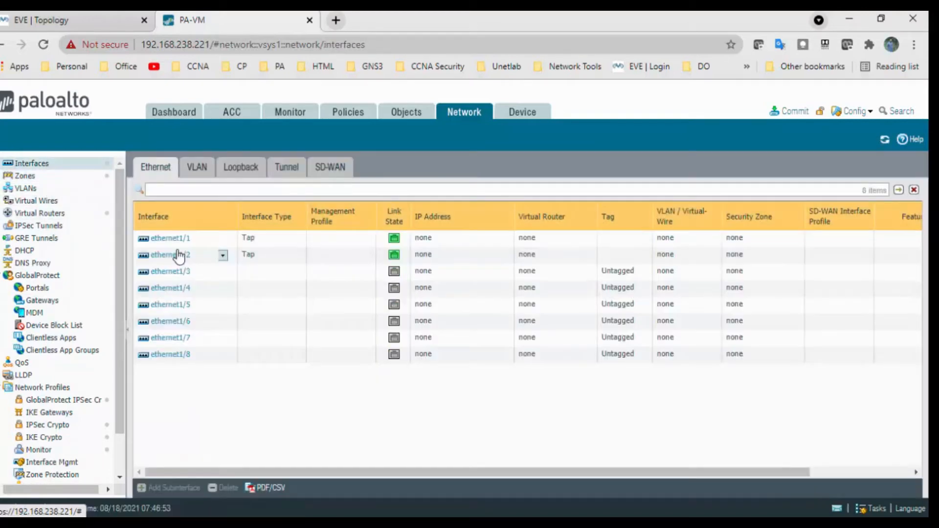
{"action": "left_click", "coordinate": [175, 245]}
{"action": "left_click", "coordinate": [175, 240]}
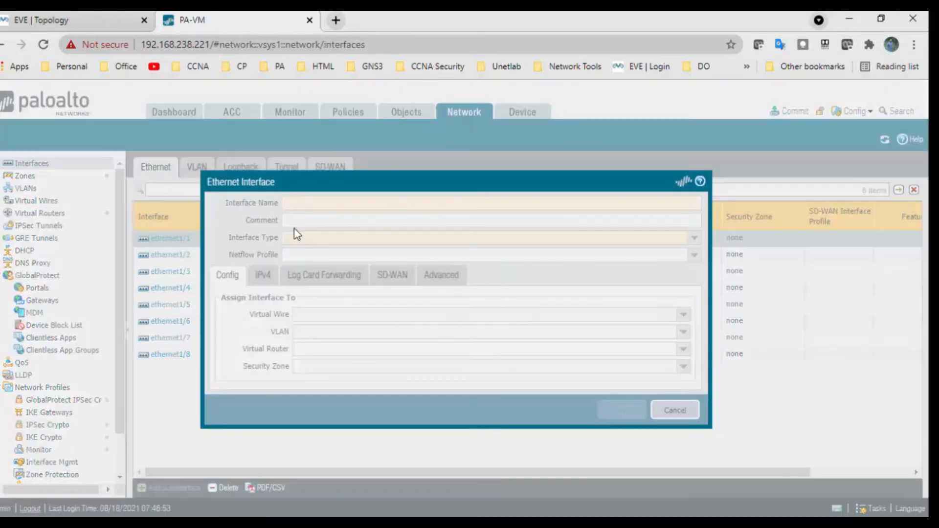
{"action": "left_click", "coordinate": [376, 223]}
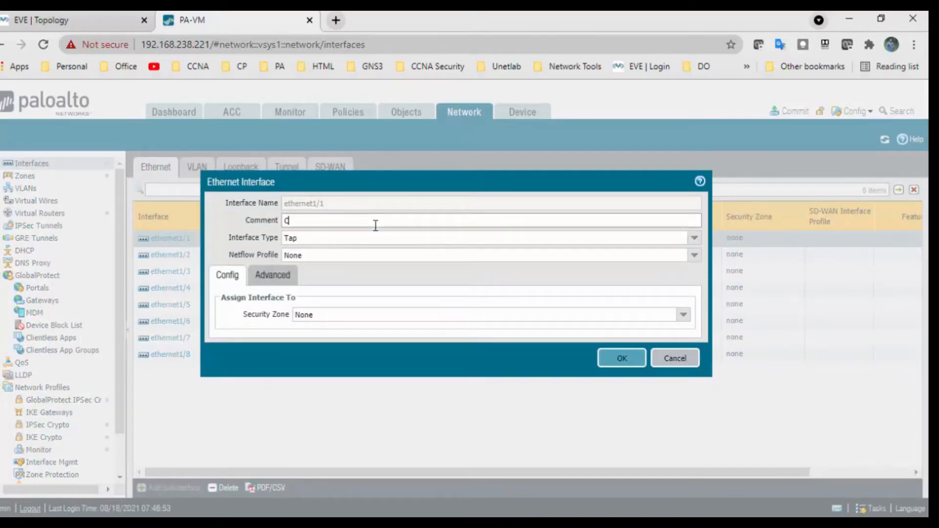
{"action": "left_click", "coordinate": [110, 25]}
{"action": "left_click", "coordinate": [247, 18]}
{"action": "type", "text": "Connected To Inside"}
{"action": "left_click", "coordinate": [694, 238]}
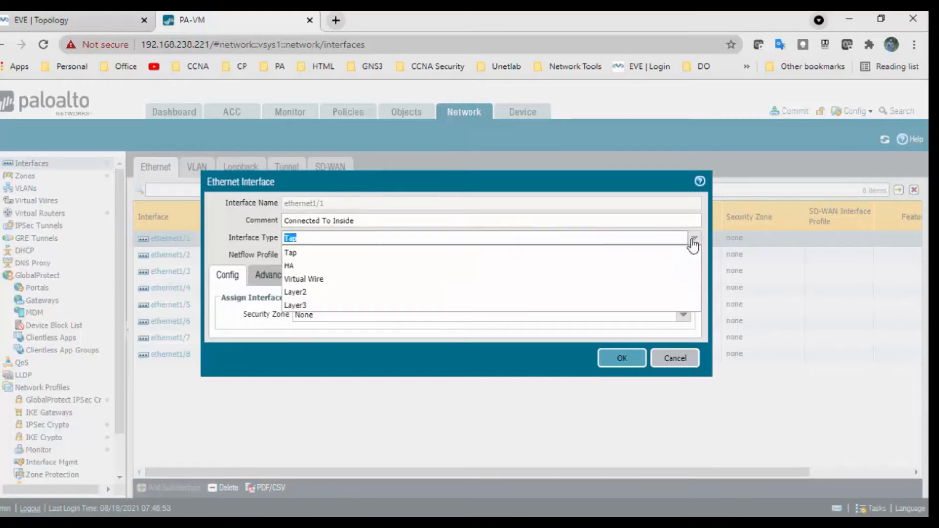
{"action": "left_click", "coordinate": [397, 293]}
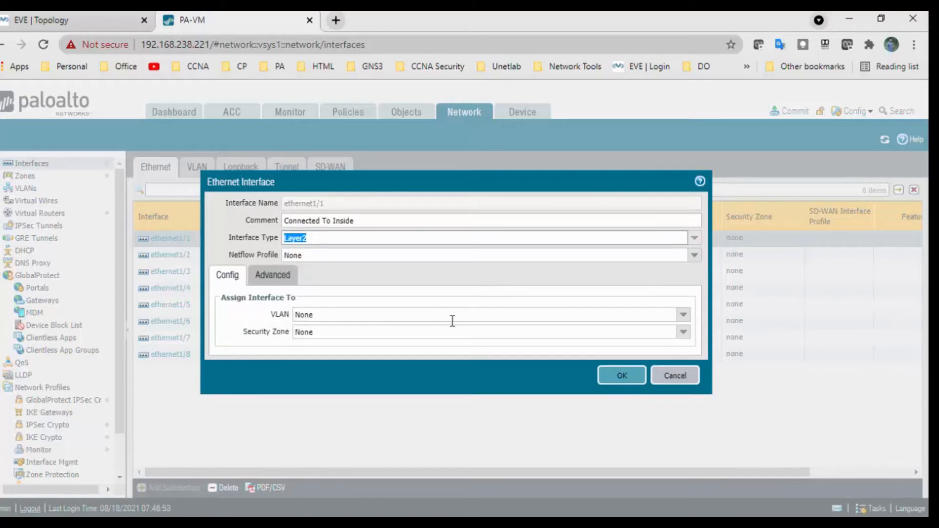
- Create a new VLAN named vlan50 and assign it to ethernet1/1
{"action": "left_click", "coordinate": [683, 315]}
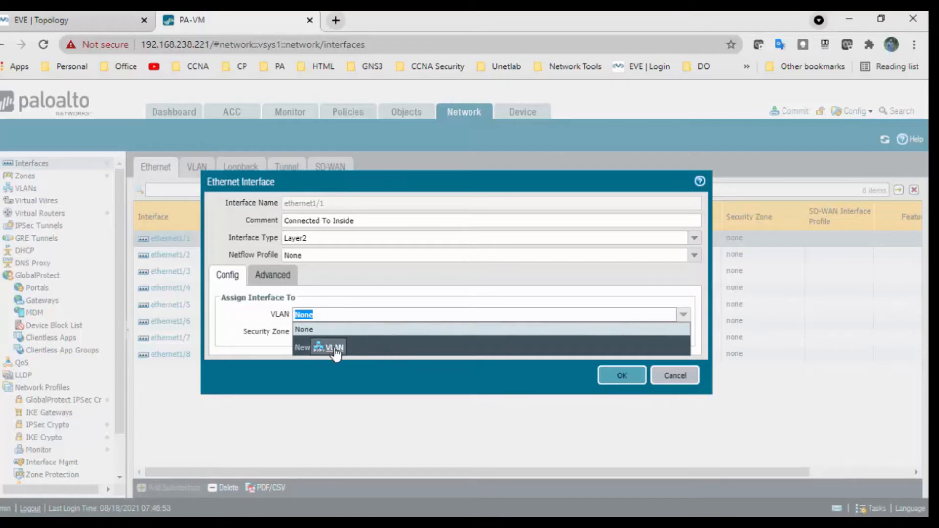
{"action": "left_click", "coordinate": [335, 350]}
{"action": "type", "text": "vlan"}
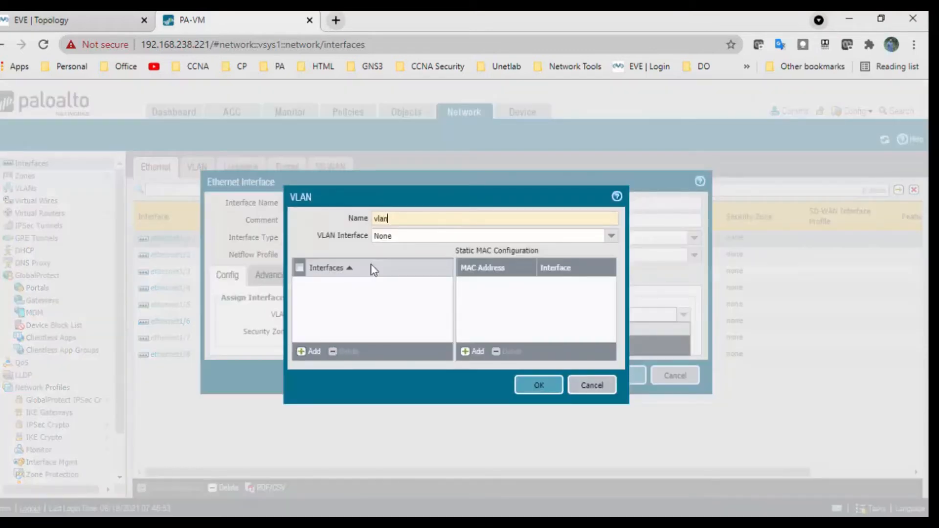
{"action": "type", "text": "50"}
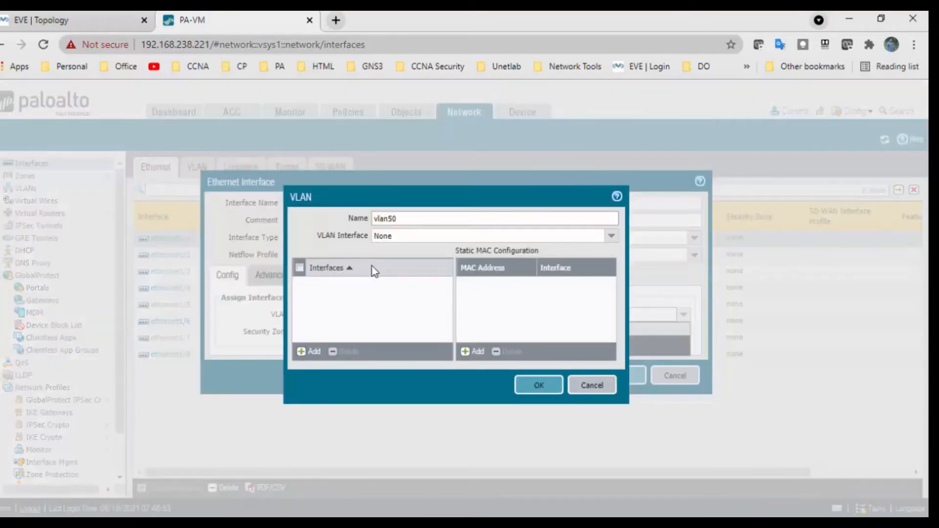
{"action": "left_click", "coordinate": [548, 391]}
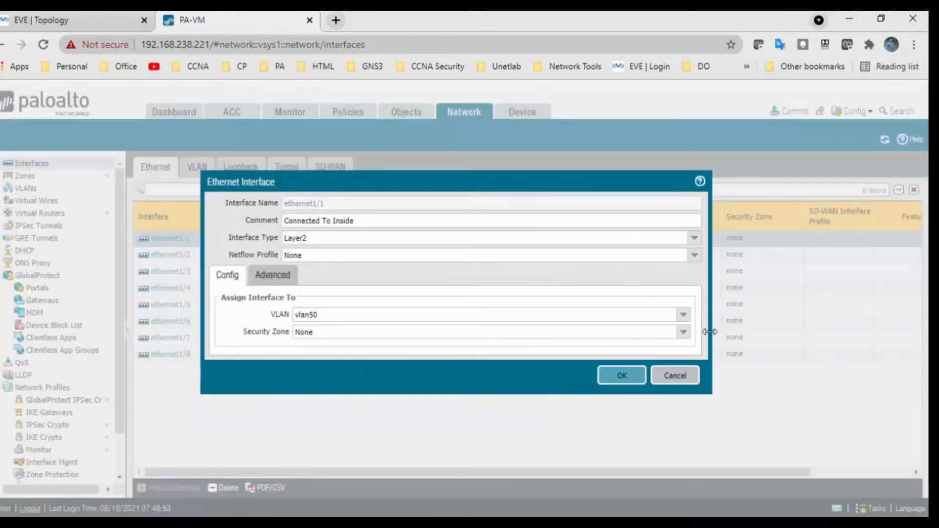
- Assign ethernet1/1 to the Inside security zone and save the interface settings
{"action": "left_click", "coordinate": [682, 332]}
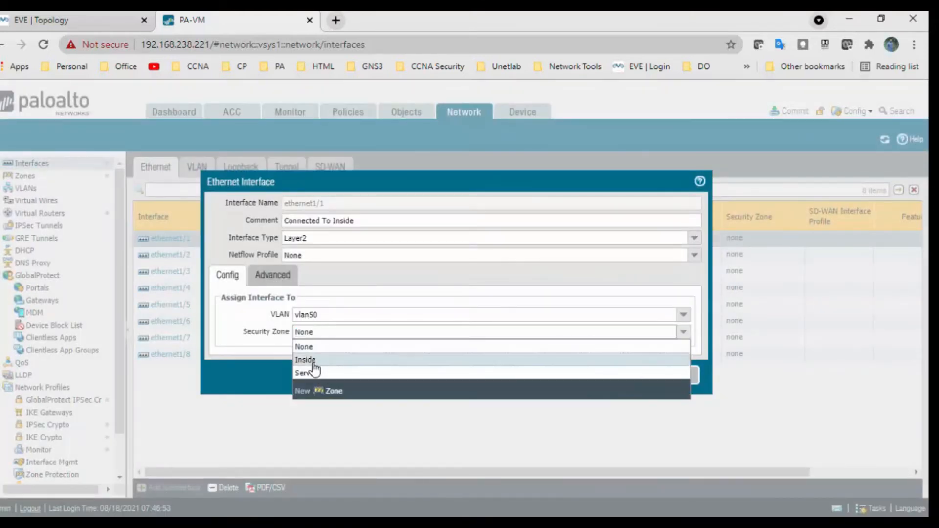
{"action": "left_click", "coordinate": [313, 362]}
{"action": "left_click", "coordinate": [619, 379]}
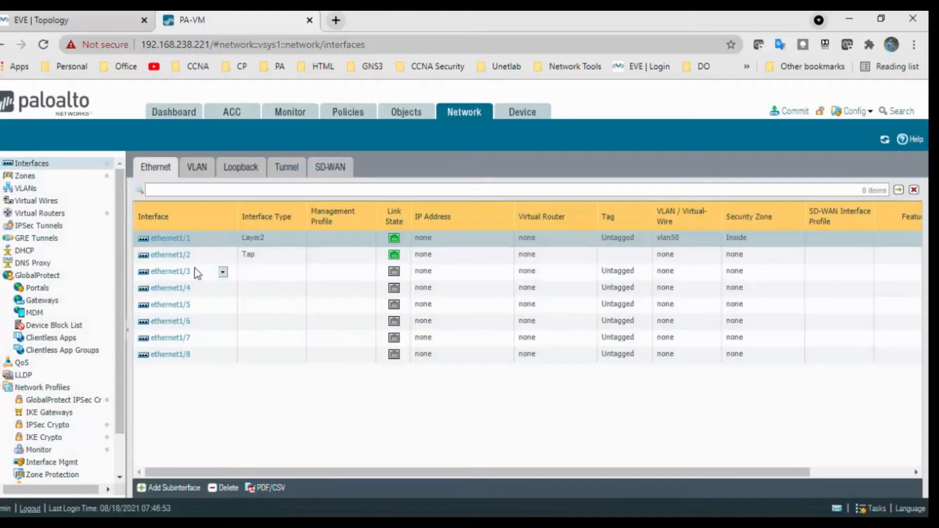
- Give interface ethernet1/2 the comment "Connected To Server" and set its interface type to Layer2
{"action": "left_click", "coordinate": [167, 256]}
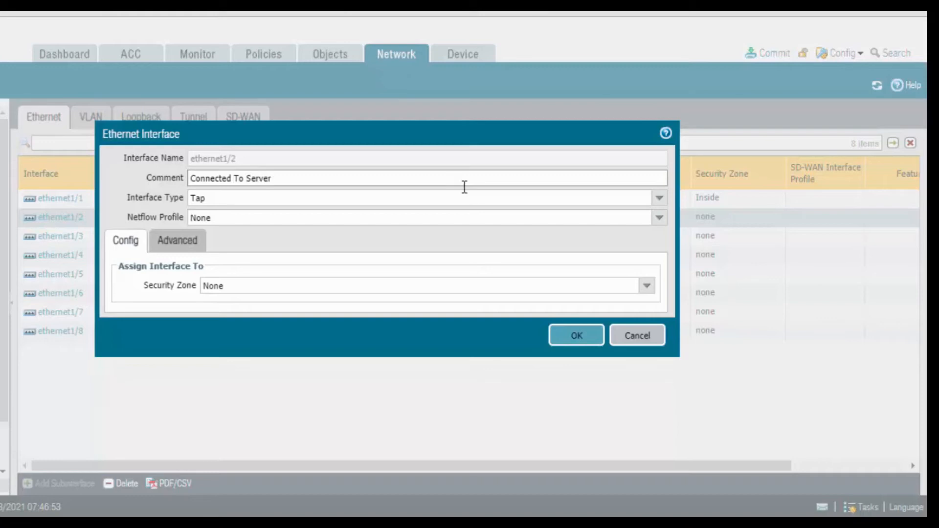
{"action": "left_click", "coordinate": [660, 201]}
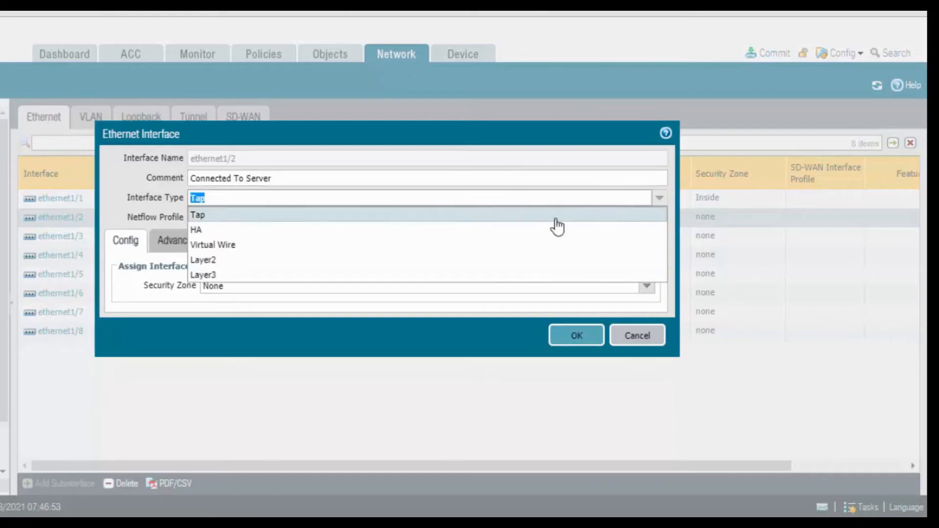
{"action": "left_click", "coordinate": [301, 266]}
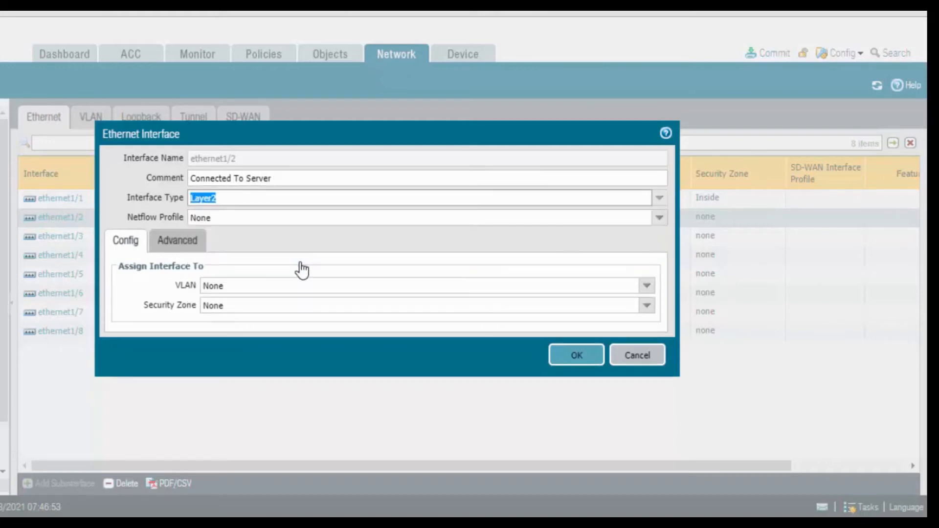
- Assign ethernet1/2 to vlan50 and the Server security zone, and save the interface settings
{"action": "left_click", "coordinate": [646, 286]}
{"action": "left_click", "coordinate": [227, 317]}
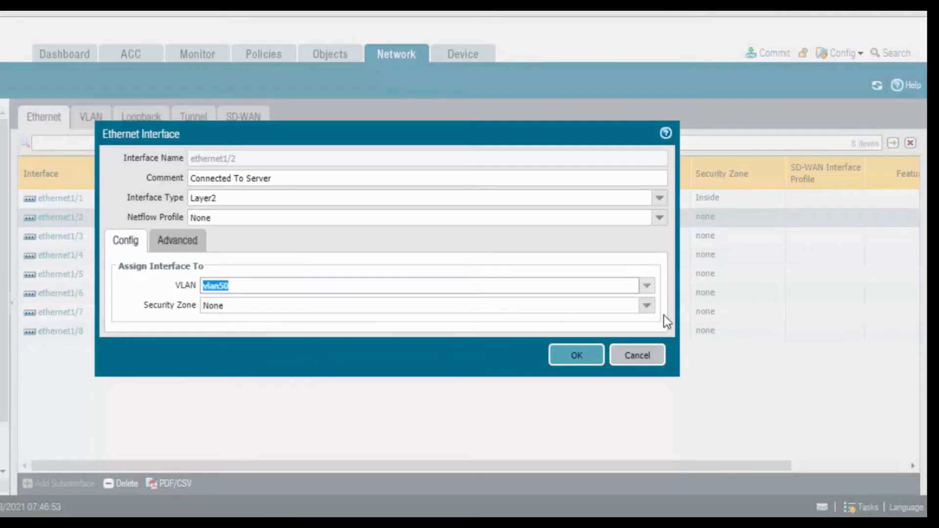
{"action": "left_click", "coordinate": [647, 305]}
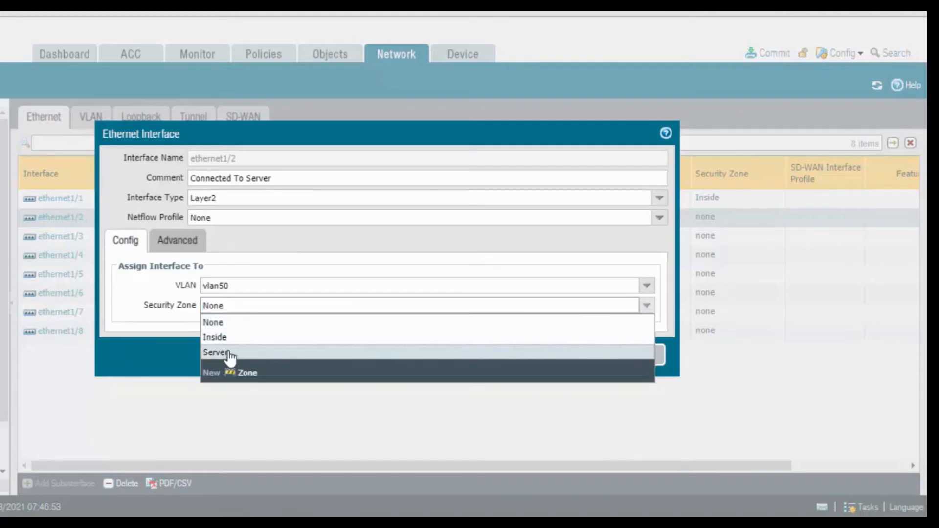
{"action": "left_click", "coordinate": [226, 353]}
{"action": "left_click", "coordinate": [574, 356]}
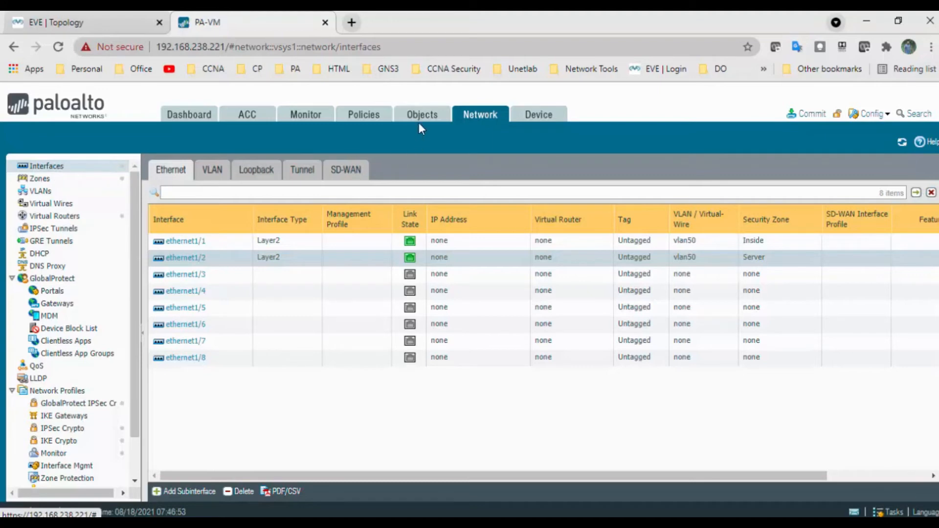
- Start a new security policy rule and name it Inside2Servers
{"action": "left_click", "coordinate": [364, 118]}
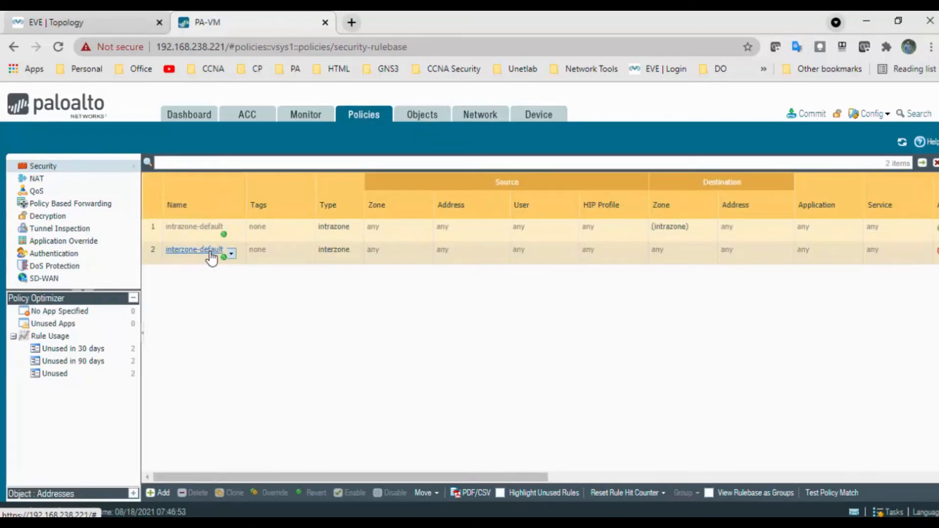
{"action": "left_click_drag", "start_coordinate": [271, 478], "coordinate": [202, 476]}
{"action": "left_click", "coordinate": [166, 492]}
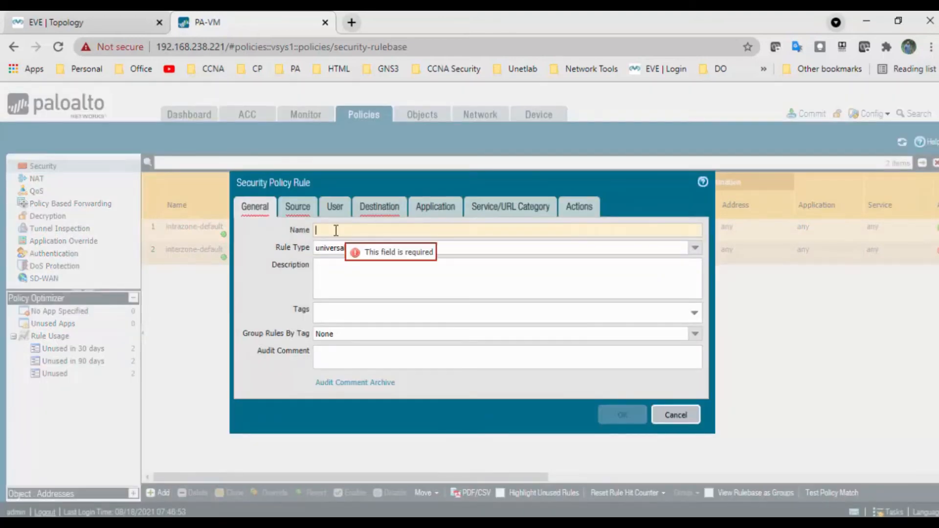
{"action": "type", "text": "Inside2Servers"}
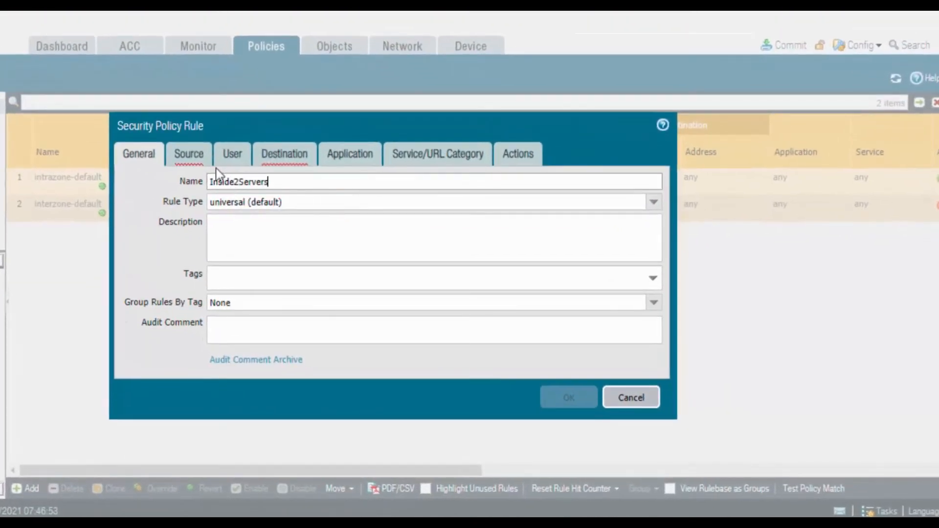
- Set the rule's source zone to Inside and its source address to 192.168.1.10
{"action": "left_click", "coordinate": [189, 154]}
{"action": "left_click", "coordinate": [142, 356]}
{"action": "left_click", "coordinate": [164, 256]}
{"action": "left_click", "coordinate": [379, 225]}
{"action": "left_click", "coordinate": [199, 242]}
{"action": "left_click", "coordinate": [283, 155]}
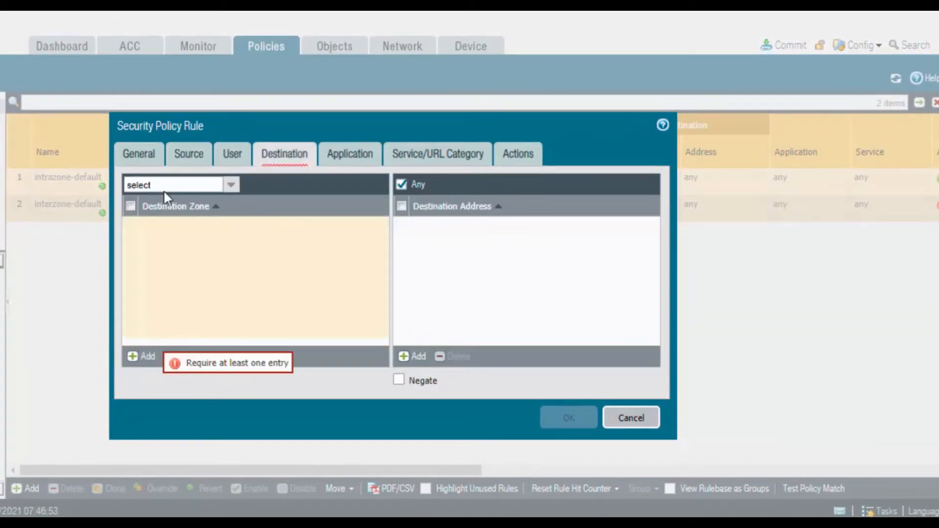
{"action": "left_click", "coordinate": [228, 154]}
{"action": "left_click", "coordinate": [206, 156]}
{"action": "left_click", "coordinate": [413, 350]}
{"action": "type", "text": "192.168.1.10"}
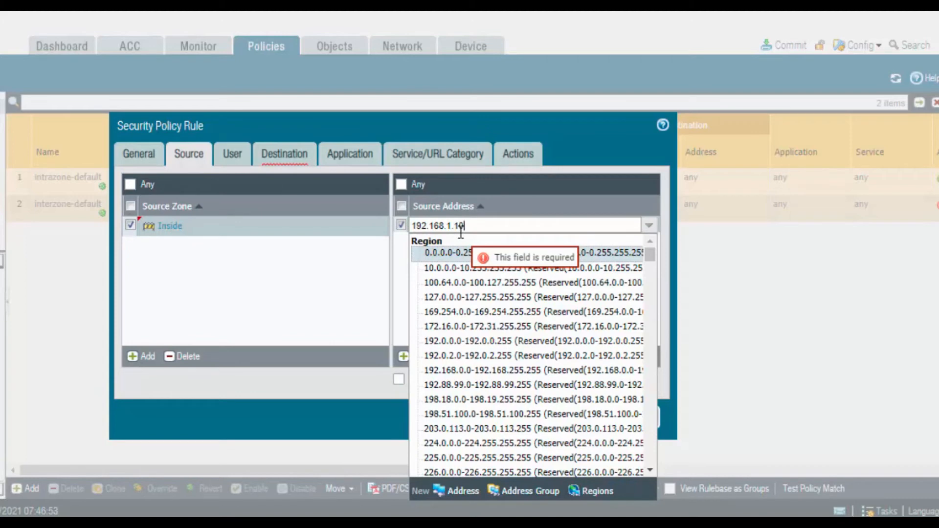
- Set the rule's destination zone to Server with destination addresses 192.168.1.1 and 192.168.1.2
{"action": "left_click", "coordinate": [289, 156]}
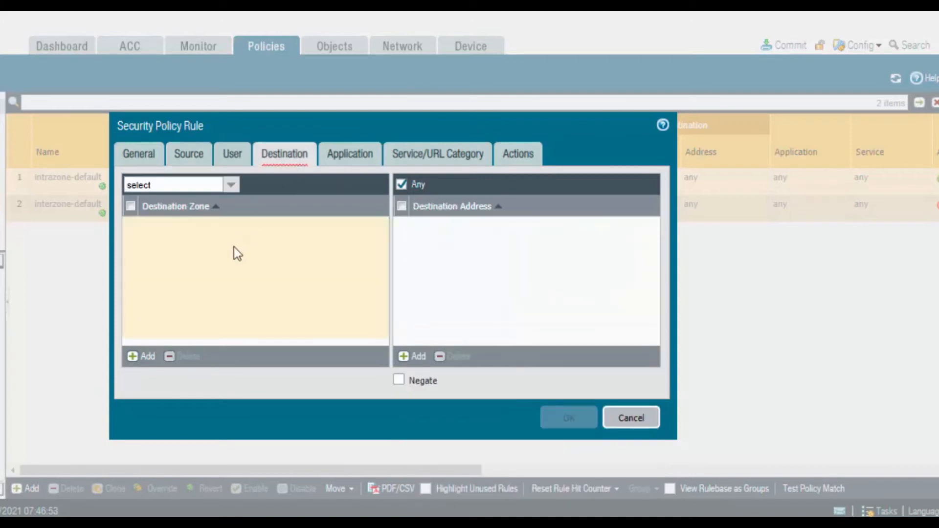
{"action": "left_click", "coordinate": [143, 357]}
{"action": "left_click", "coordinate": [210, 260]}
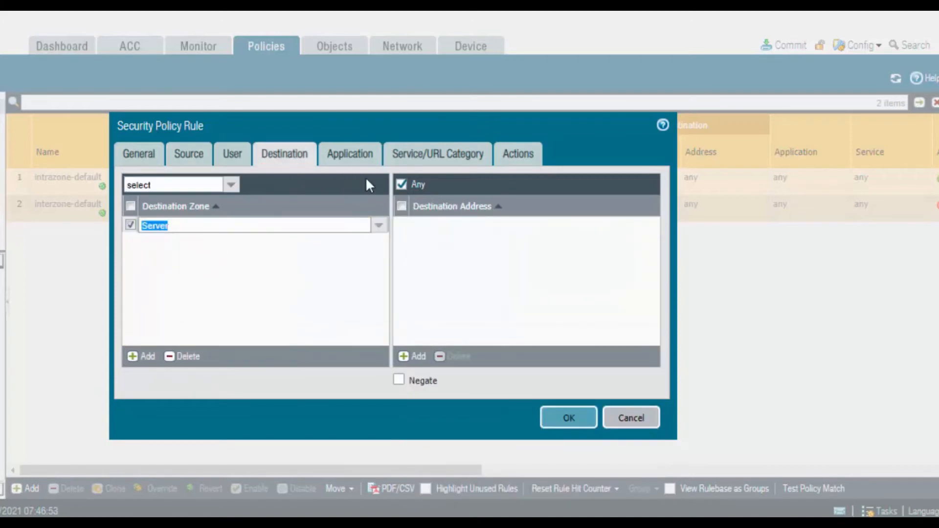
{"action": "left_click", "coordinate": [416, 357]}
{"action": "type", "text": "192.168.1.1"}
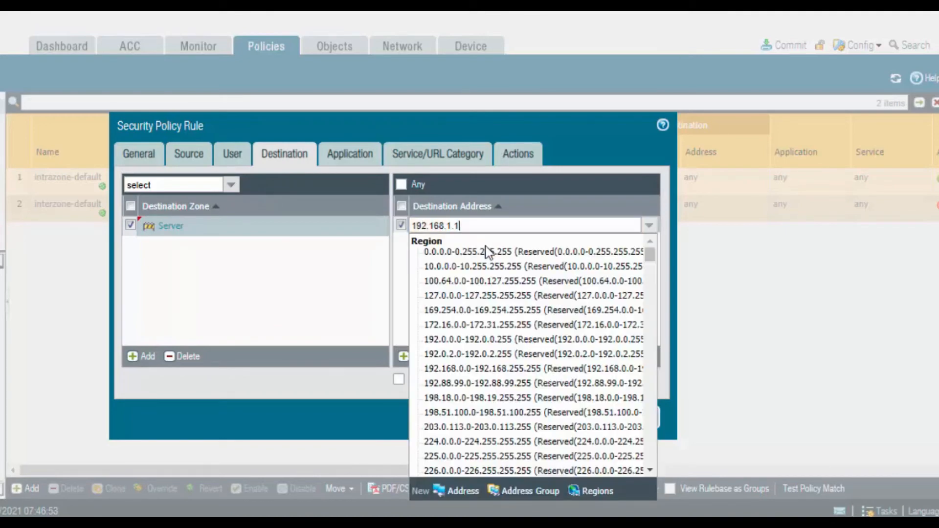
{"action": "left_click", "coordinate": [405, 357]}
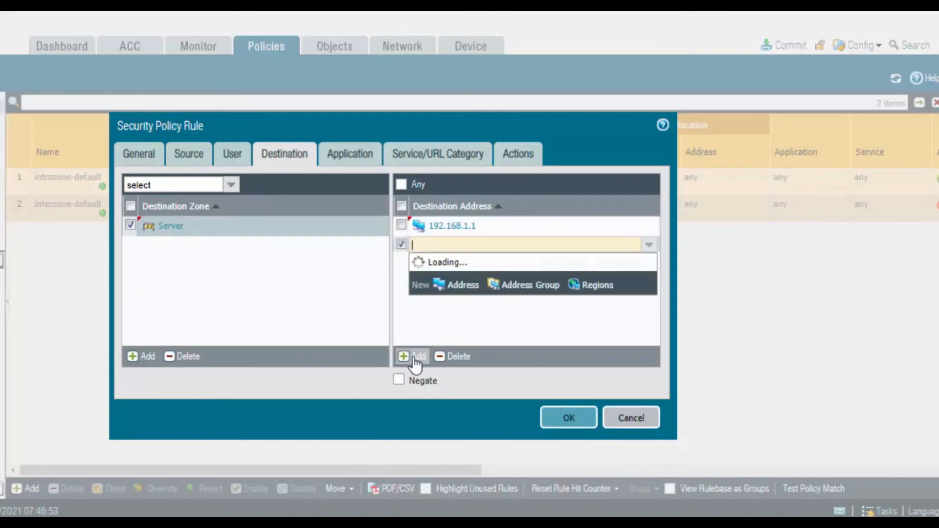
{"action": "type", "text": "192.168"}
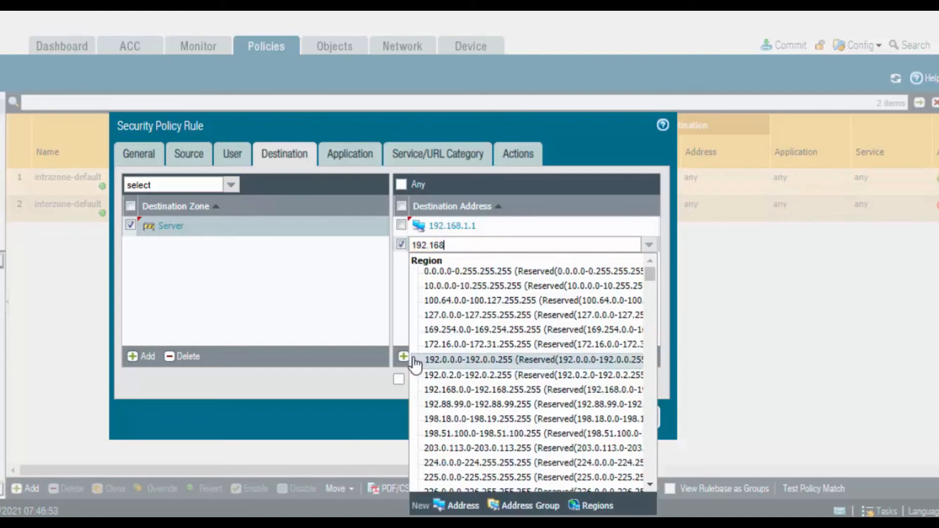
{"action": "type", "text": ".1.12"}
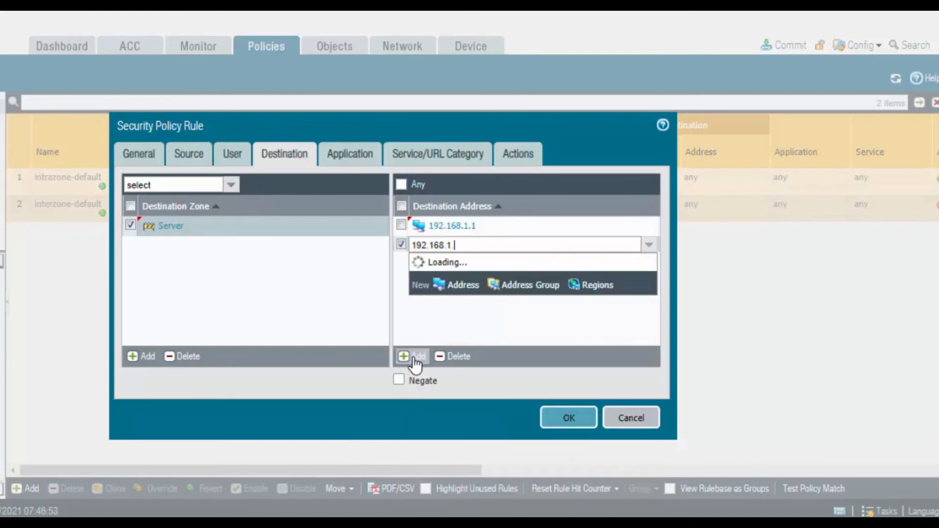
- Restrict the rule to the applications ping, ftp and web-browsing
{"action": "left_click", "coordinate": [357, 157]}
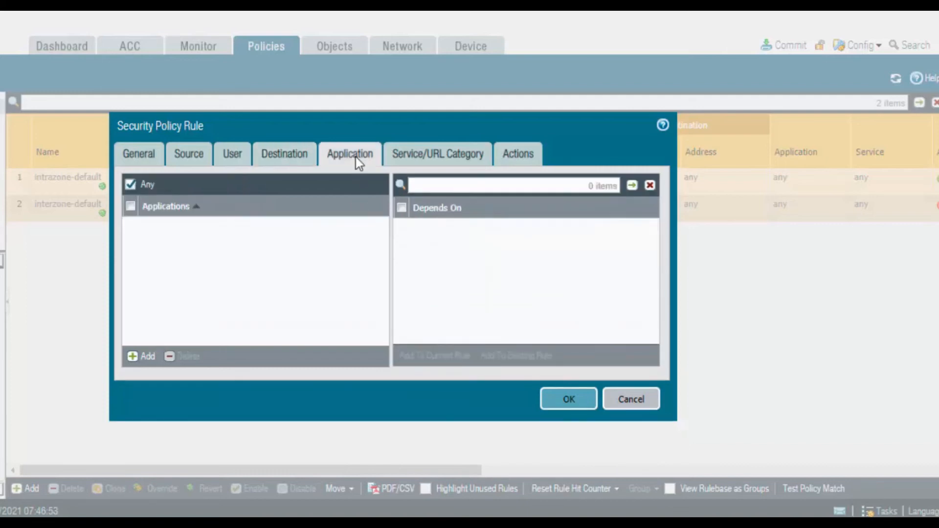
{"action": "left_click", "coordinate": [148, 357]}
{"action": "type", "text": "ping"}
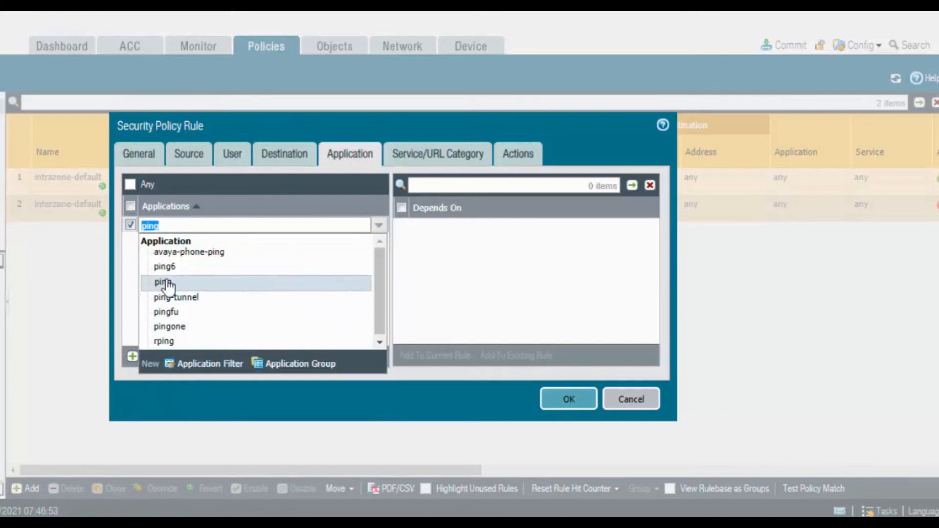
{"action": "left_click", "coordinate": [163, 281]}
{"action": "left_click", "coordinate": [143, 357]}
{"action": "type", "text": "ftp"}
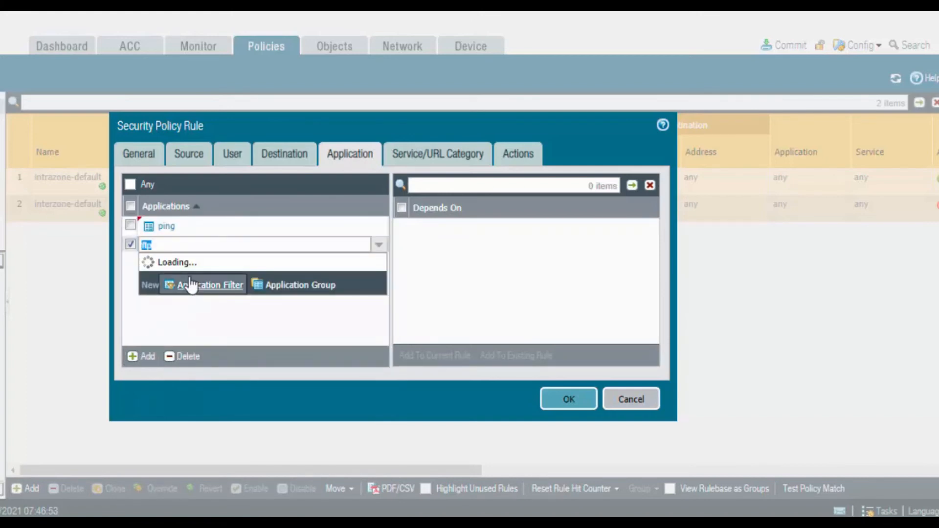
{"action": "left_click", "coordinate": [181, 287]}
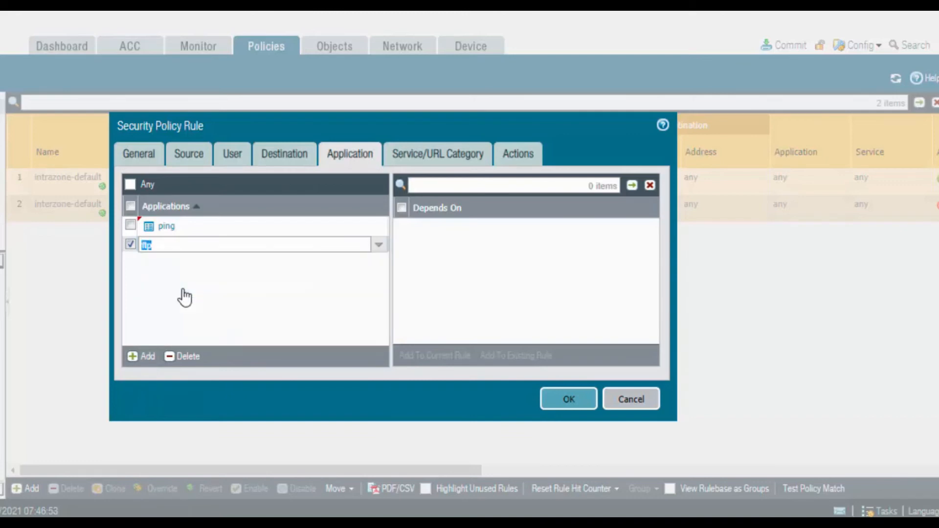
{"action": "left_click", "coordinate": [146, 357]}
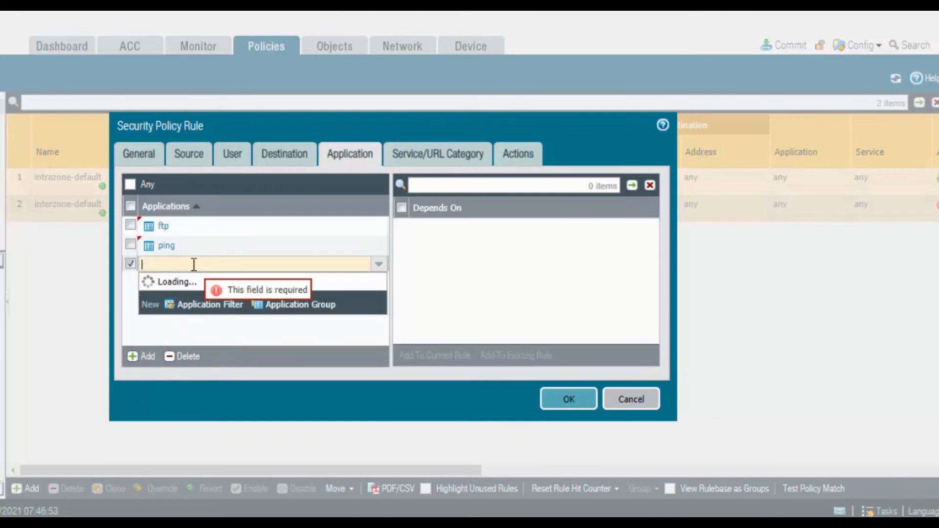
{"action": "type", "text": "eb"}
{"action": "key", "text": "BackSpace"}
{"action": "key", "text": "BackSpace"}
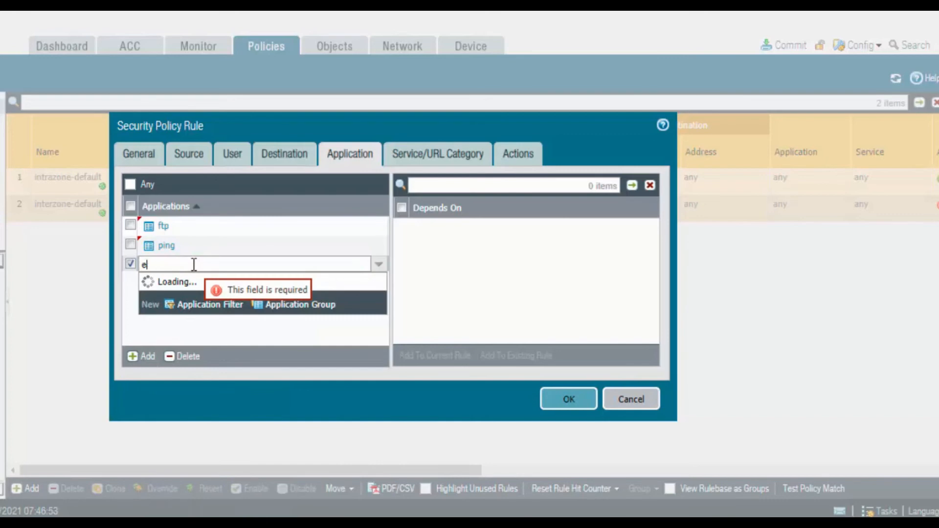
{"action": "type", "text": "web-br"}
{"action": "left_click", "coordinate": [188, 292]}
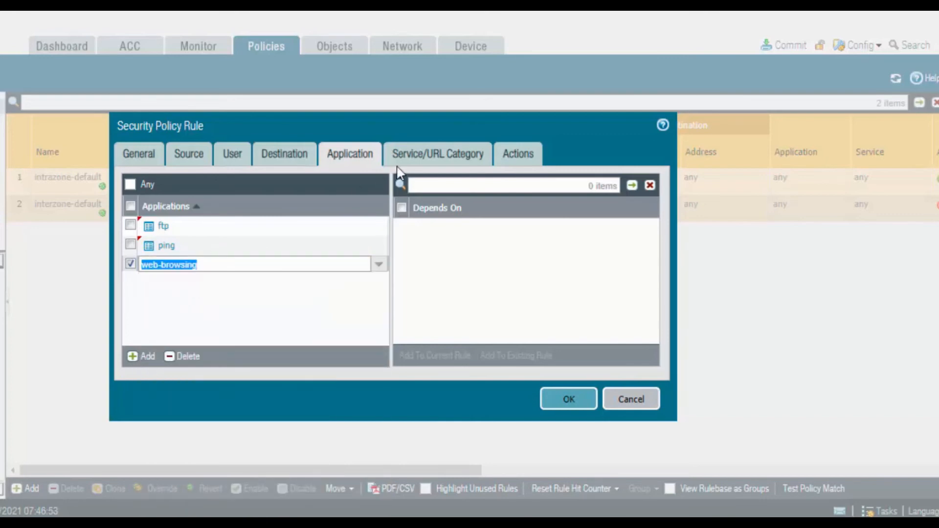
- Check the rule's service and action settings, keep the Allow action and save the rule
{"action": "left_click", "coordinate": [415, 156]}
{"action": "left_click", "coordinate": [521, 155]}
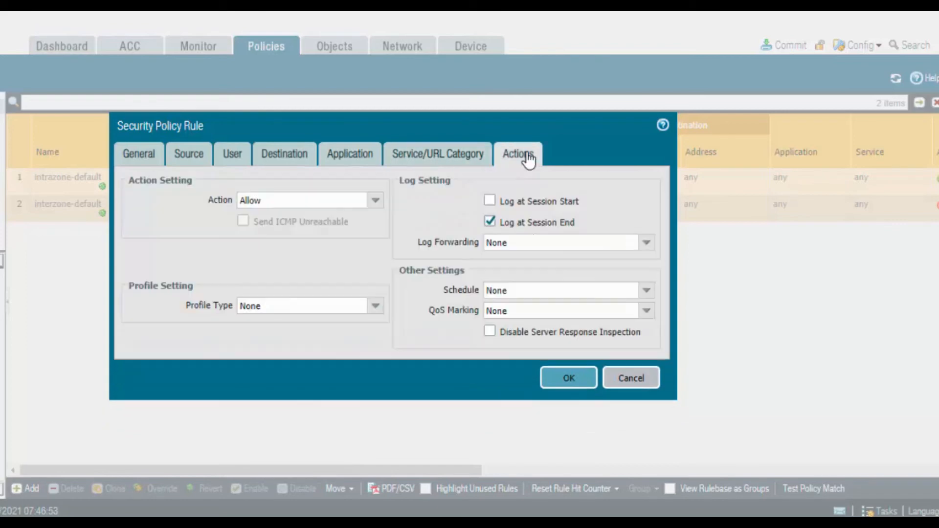
{"action": "left_click", "coordinate": [569, 381]}
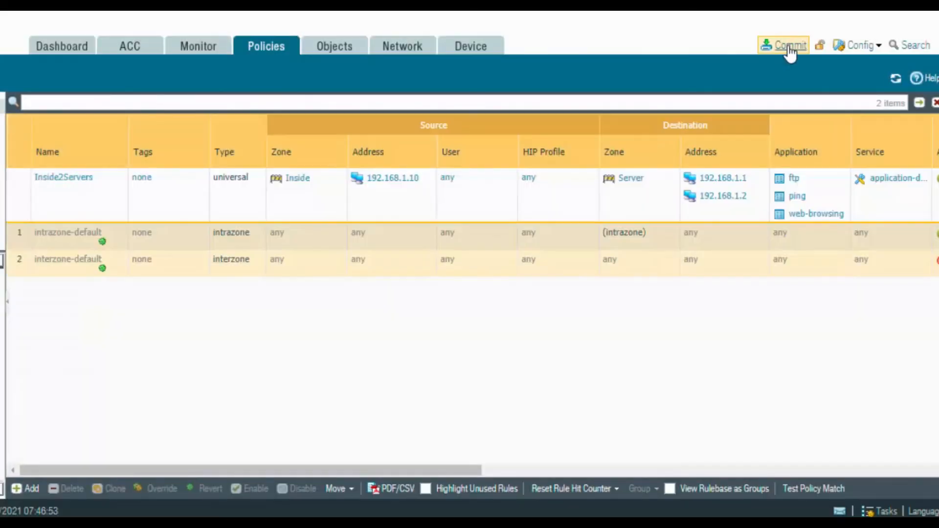
- Commit the firewall configuration and close the commit status once it has finished
{"action": "left_click", "coordinate": [784, 45]}
{"action": "left_click", "coordinate": [539, 451]}
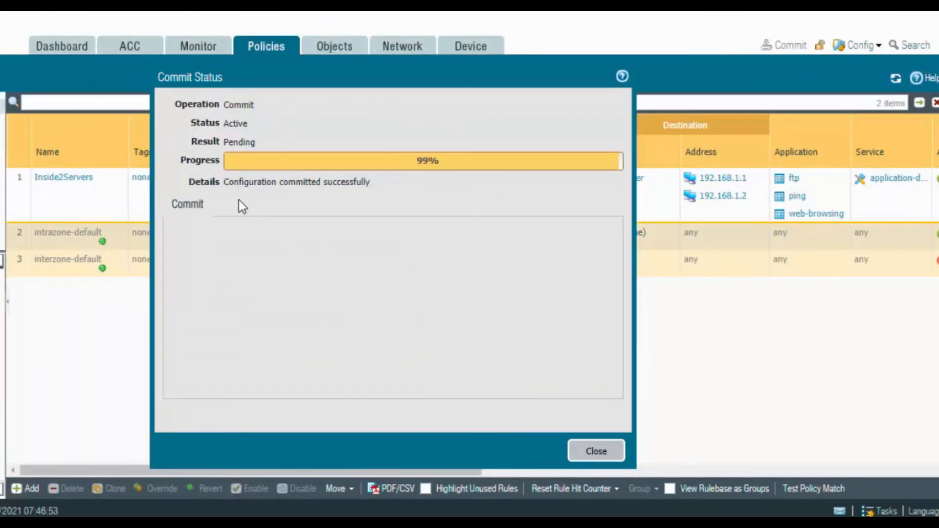
{"action": "left_click_drag", "start_coordinate": [226, 186], "coordinate": [323, 182]}
{"action": "left_click", "coordinate": [386, 266]}
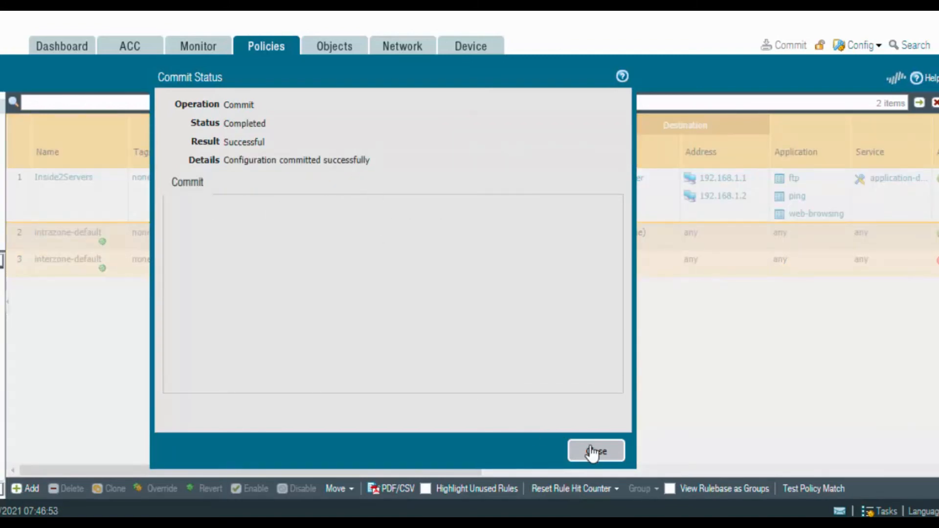
{"action": "left_click", "coordinate": [595, 451]}
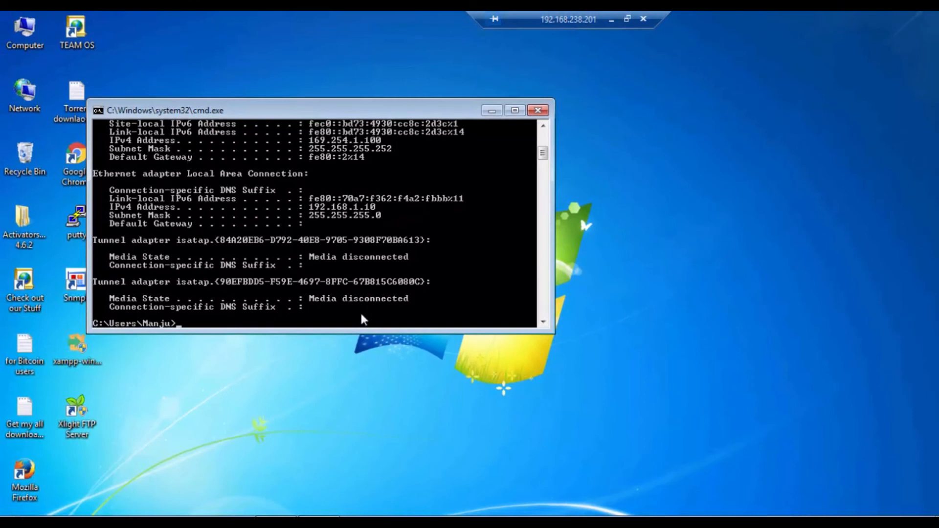
- In the Windows client's Command Prompt, ping the servers 192.168.1.1 and 192.168.1.2
{"action": "type", "text": "192.168.1.1"}
{"action": "key", "text": "Return"}
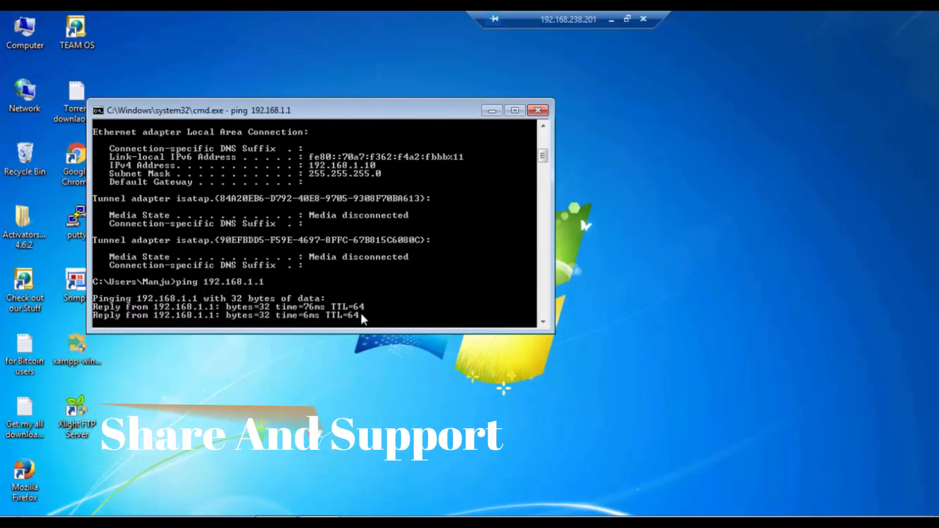
{"action": "key", "text": "ctrl+c"}
{"action": "key", "text": "Up"}
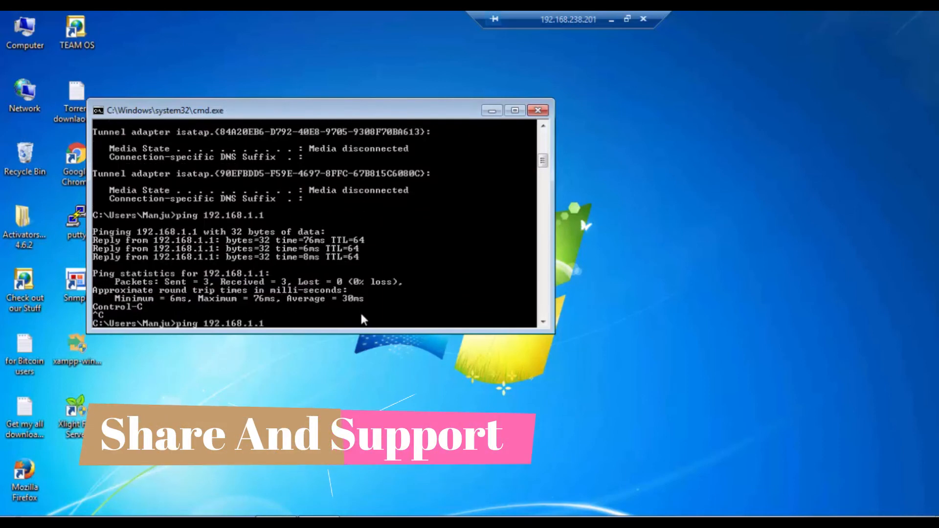
{"action": "key", "text": "BackSpace"}
{"action": "type", "text": "2"}
{"action": "key", "text": "Return"}
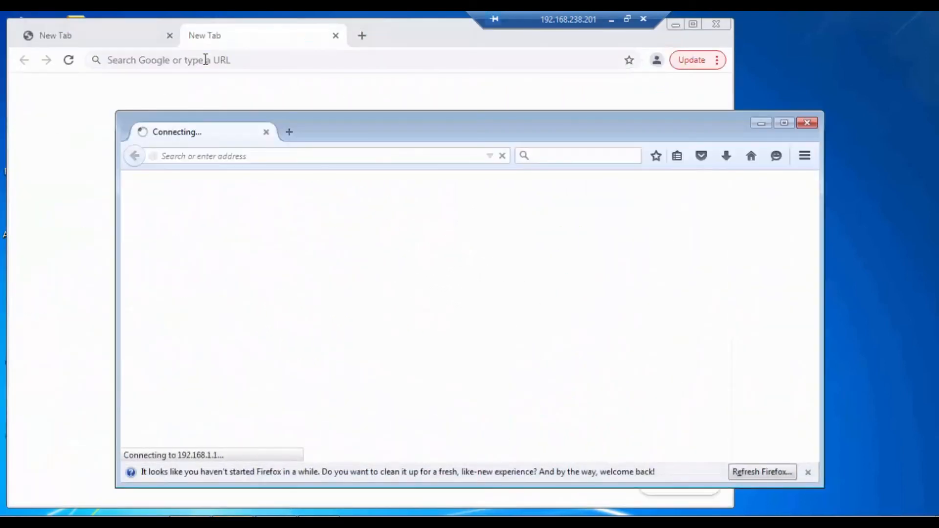
{"action": "left_click", "coordinate": [205, 59]}
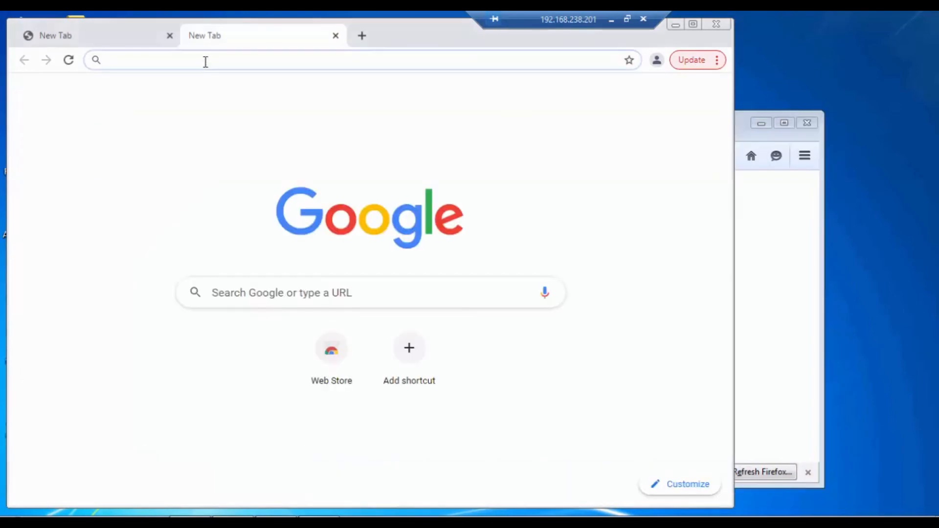
{"action": "type", "text": "http://192.168.1.2"}
{"action": "key", "text": "Return"}
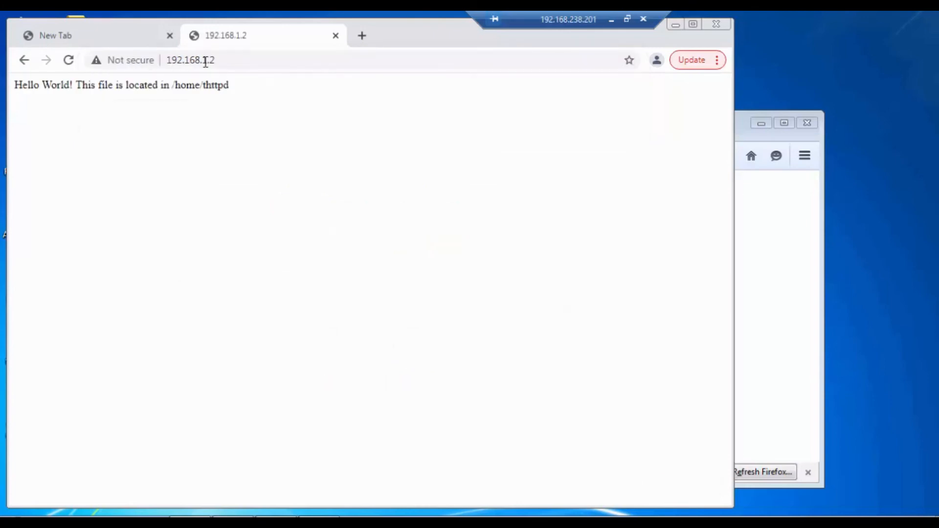
{"action": "left_click_drag", "start_coordinate": [15, 87], "coordinate": [232, 88]}
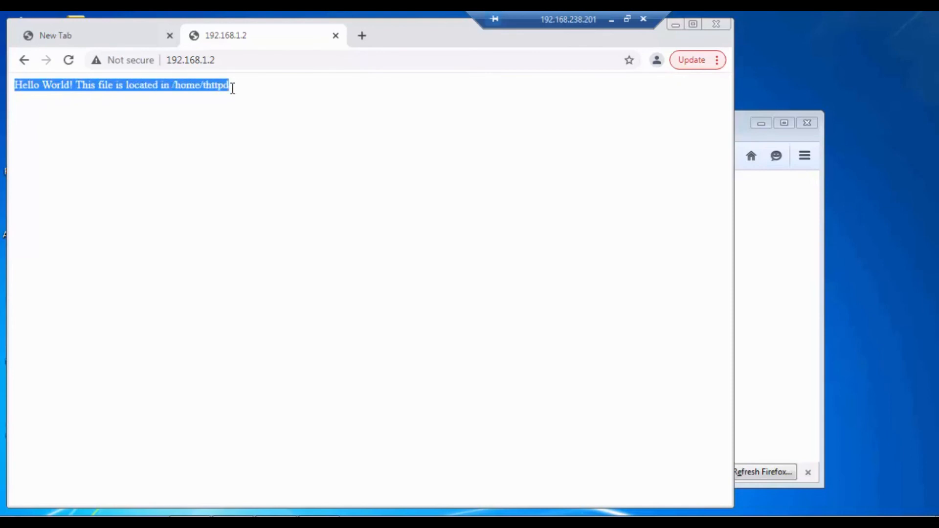
- Examine the FTP address ftp://192.168.1.1 and the address and text of the web server's page
{"action": "left_click", "coordinate": [115, 41]}
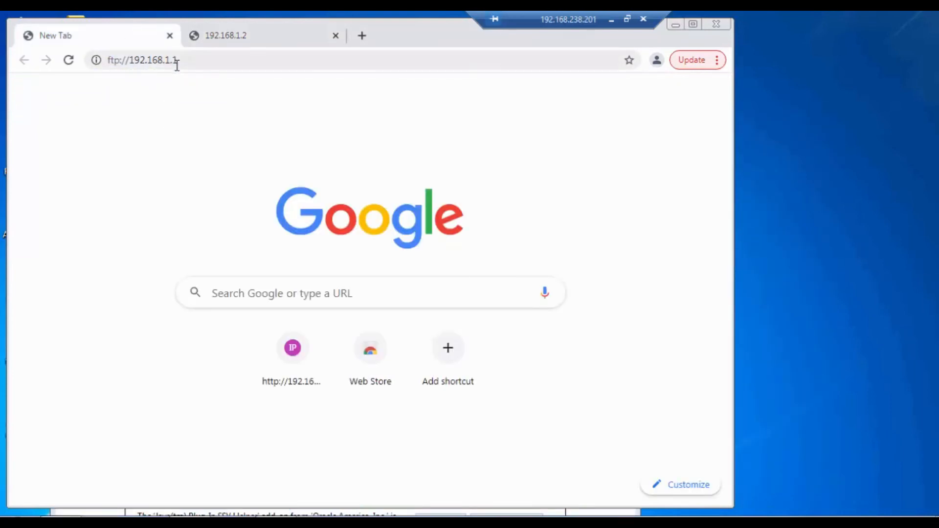
{"action": "left_click", "coordinate": [208, 63]}
{"action": "key", "text": "ctrl+a"}
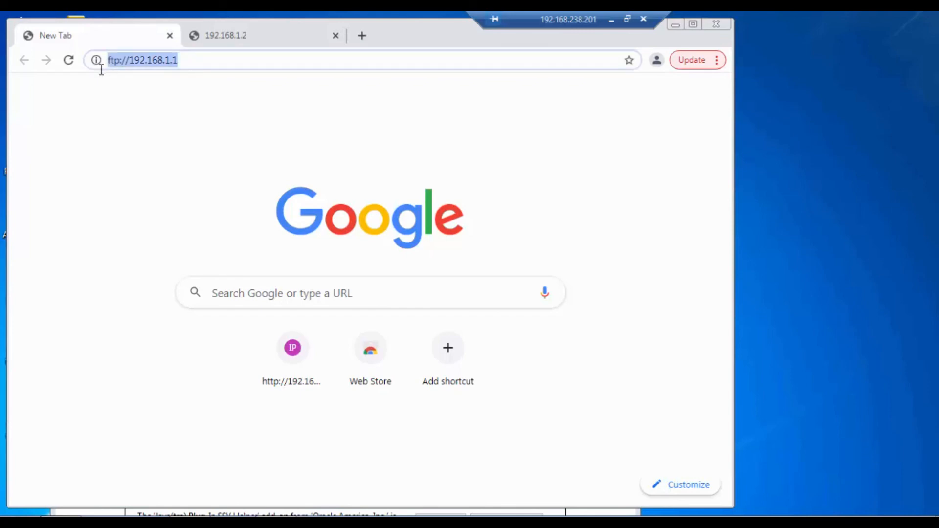
{"action": "left_click", "coordinate": [232, 43]}
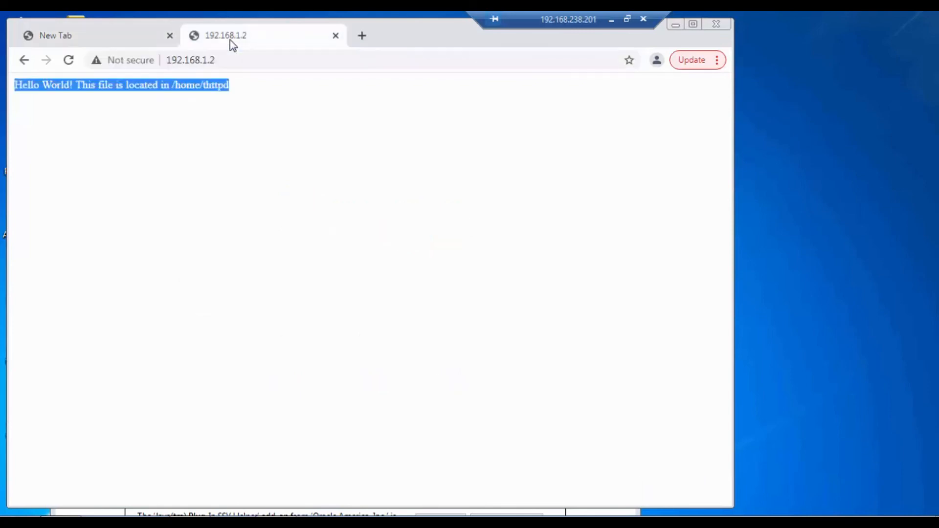
{"action": "left_click", "coordinate": [247, 61]}
{"action": "left_click_drag", "start_coordinate": [242, 62], "coordinate": [155, 64]}
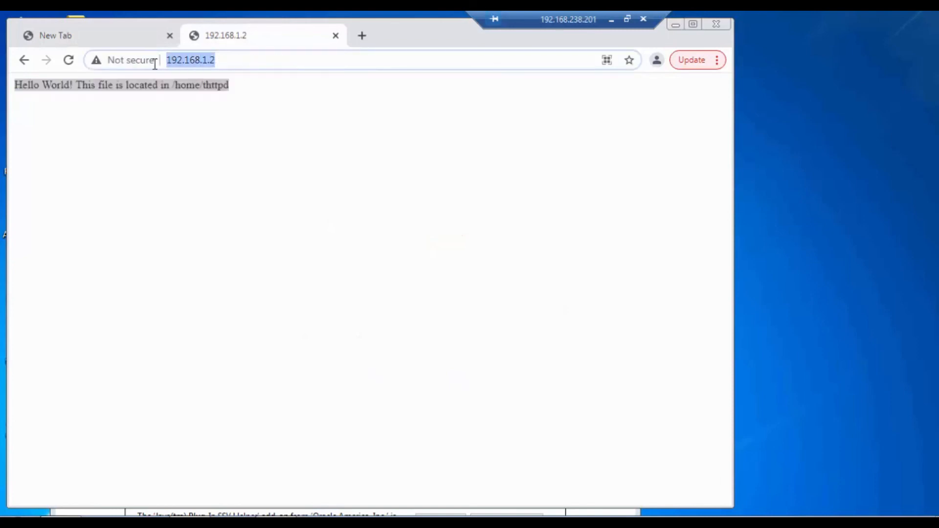
{"action": "left_click", "coordinate": [28, 101]}
{"action": "mouse_move", "coordinate": [17, 85]}
{"action": "left_mouse_down"}
{"action": "mouse_move", "coordinate": [234, 93]}
{"action": "mouse_move", "coordinate": [46, 82]}
{"action": "mouse_move", "coordinate": [14, 90]}
{"action": "left_mouse_up"}
{"action": "left_click", "coordinate": [231, 93]}
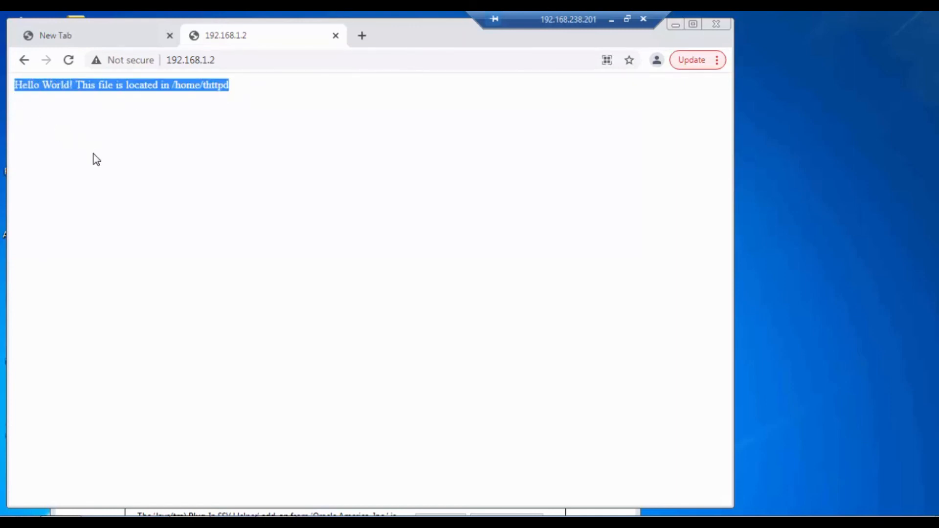
- Minimise the remote desktop session and show the EVE lab topology
{"action": "left_click", "coordinate": [611, 22]}
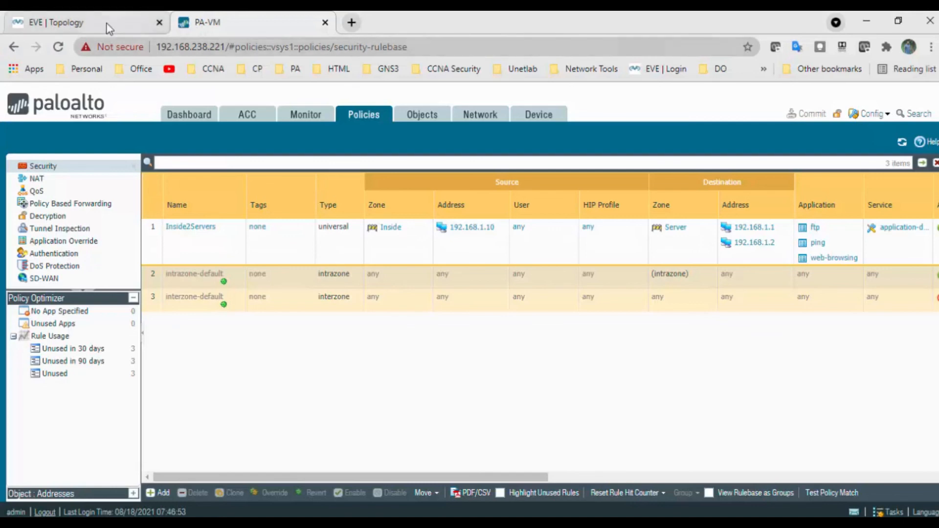
{"action": "left_click", "coordinate": [106, 24]}
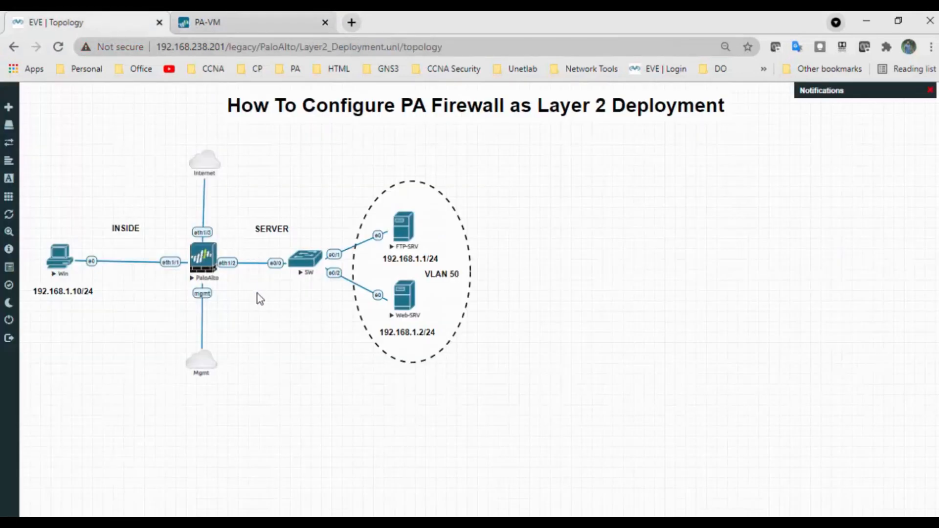